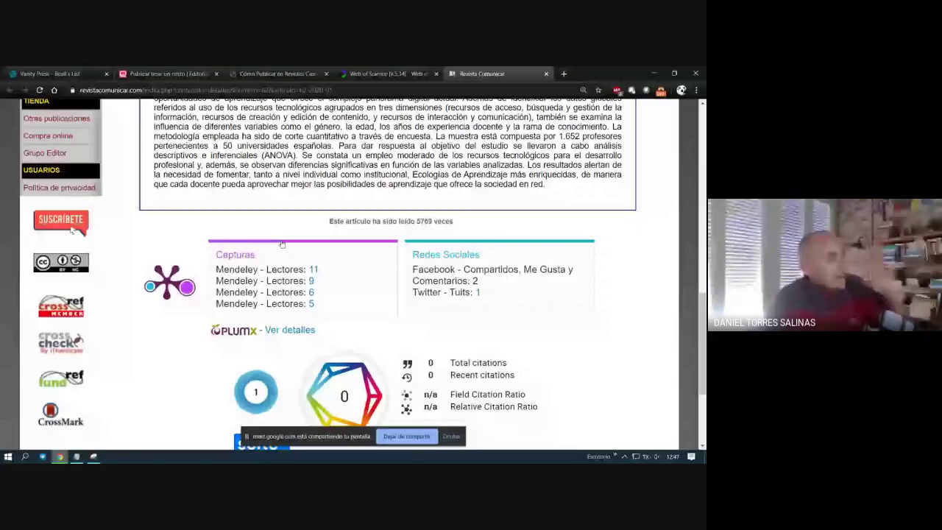
# Open the article's PDF and enlarge the line of editorial dates at the foot of its first page.
pyautogui.scroll(4, 282, 243)
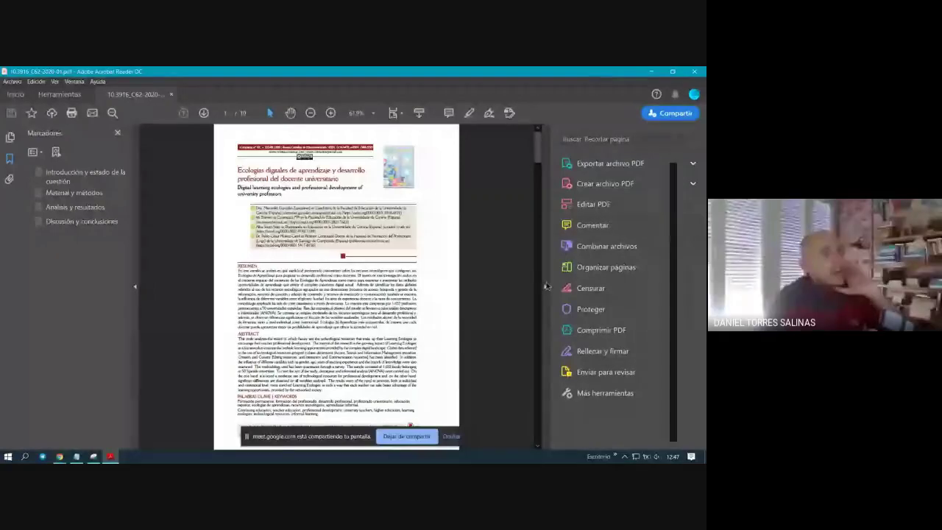
pyautogui.scroll(-2, 404, 287)
pyautogui.scroll(-2, 475, 275)
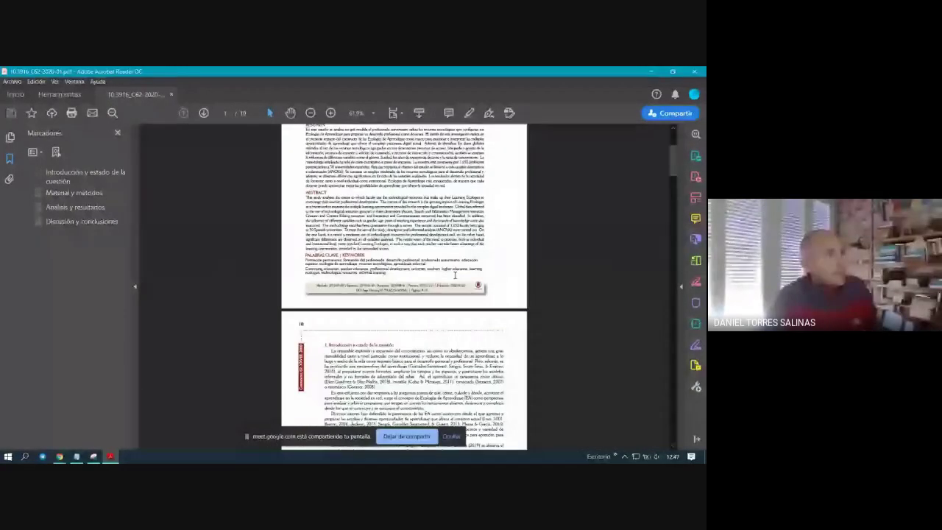
pyautogui.scroll(4, 475, 275)
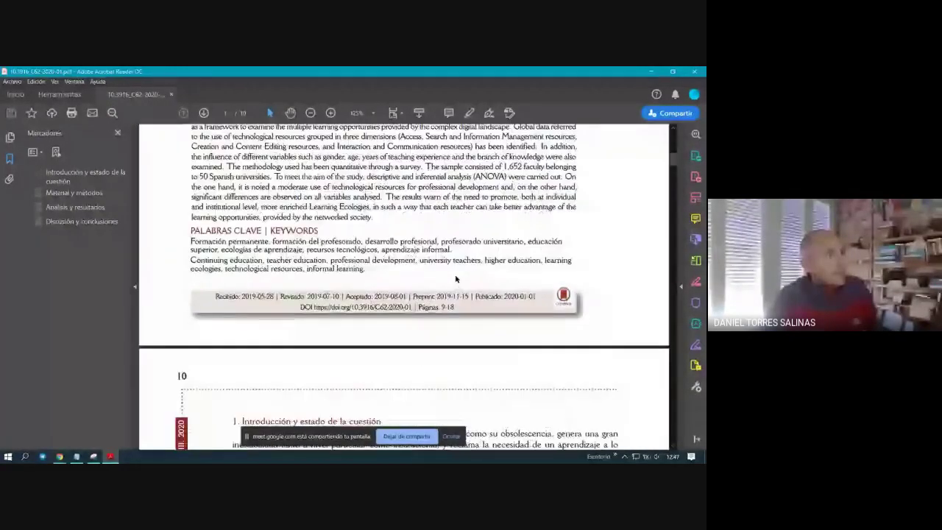
pyautogui.scroll(2, 456, 279)
pyautogui.click(118, 133)
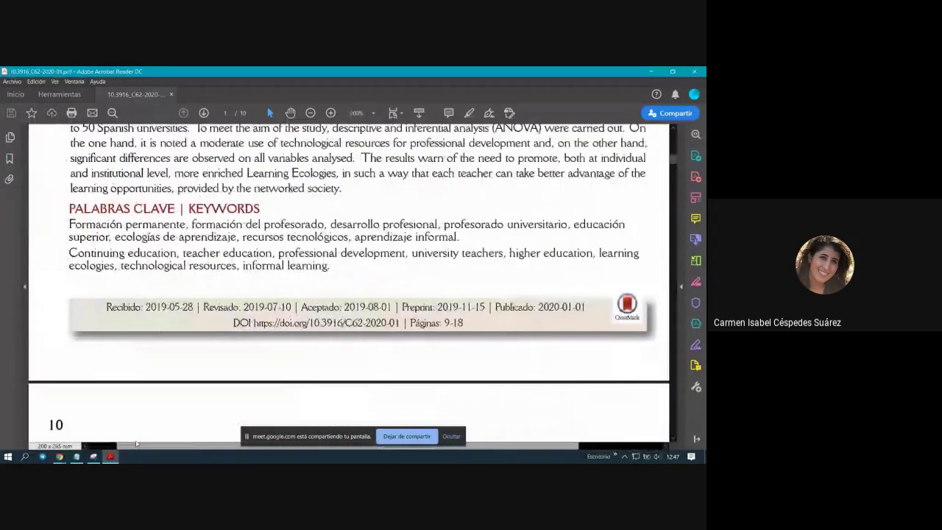
pyautogui.moveTo(136, 443); pyautogui.dragTo(147, 444)
pyautogui.scroll(-1, 243, 322)
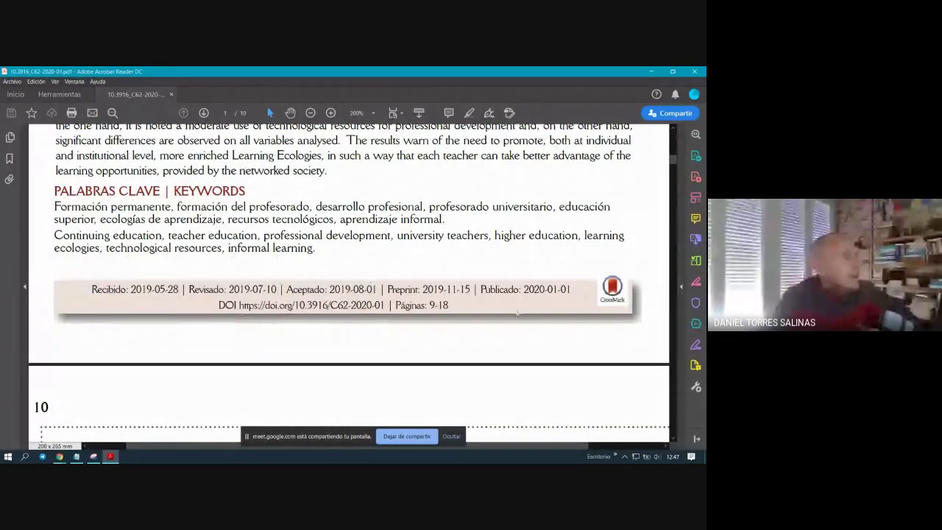
# Highlight the article's received date, its received-to-revised range and its accepted date one after another.
pyautogui.moveTo(91, 289); pyautogui.dragTo(176, 294)
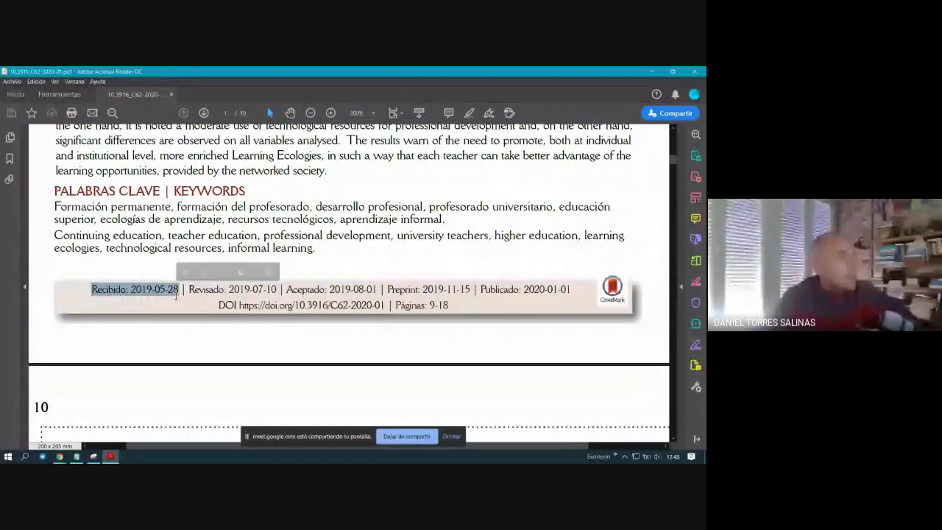
pyautogui.click(182, 291)
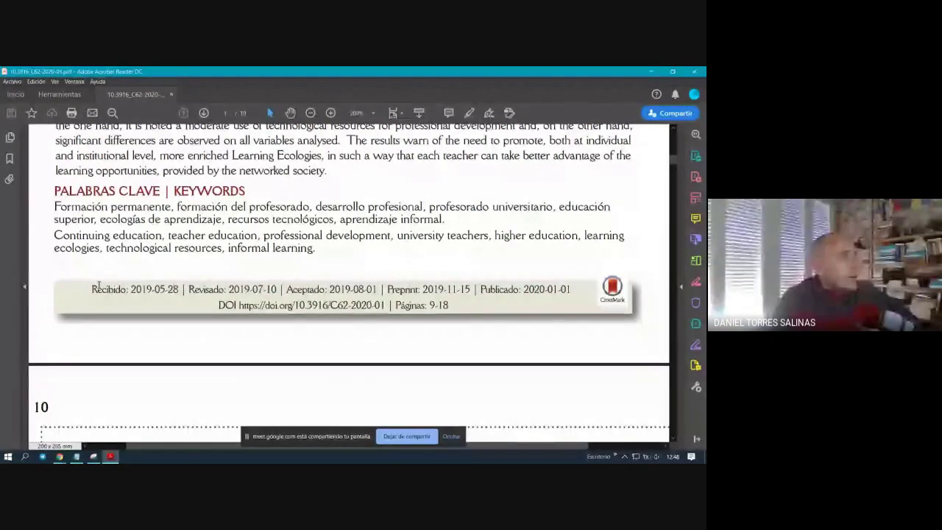
pyautogui.moveTo(92, 288); pyautogui.dragTo(282, 290)
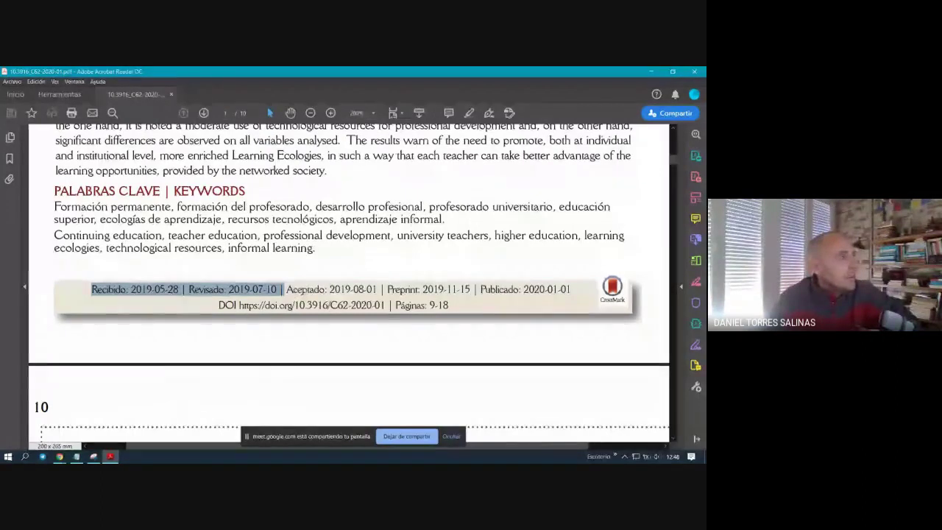
pyautogui.click(297, 293)
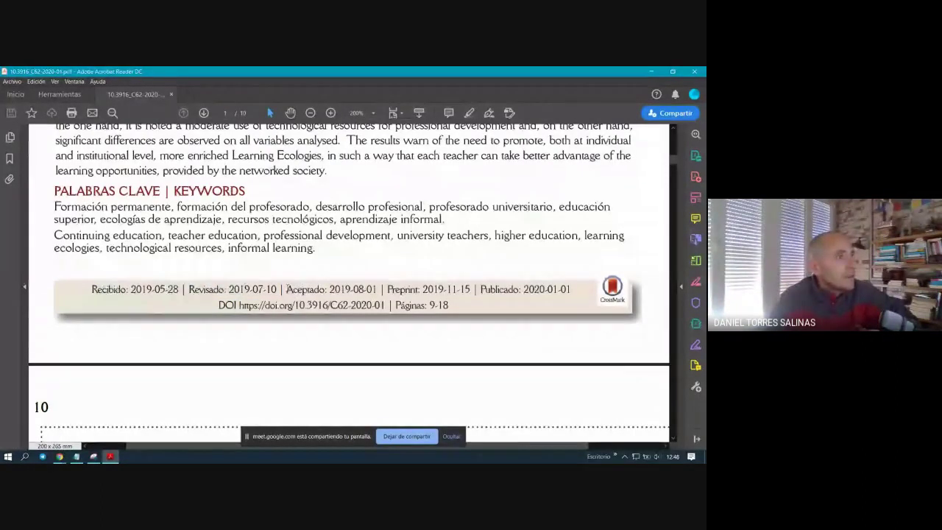
pyautogui.moveTo(287, 289); pyautogui.dragTo(380, 290)
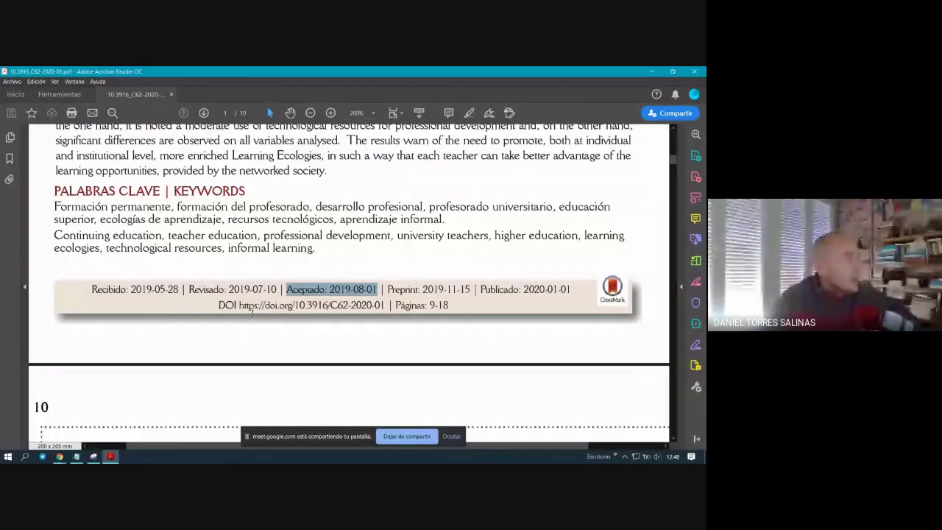
# Compare the received date with the accepted date by highlighting each, and clear the highlight.
pyautogui.moveTo(91, 289); pyautogui.dragTo(178, 290)
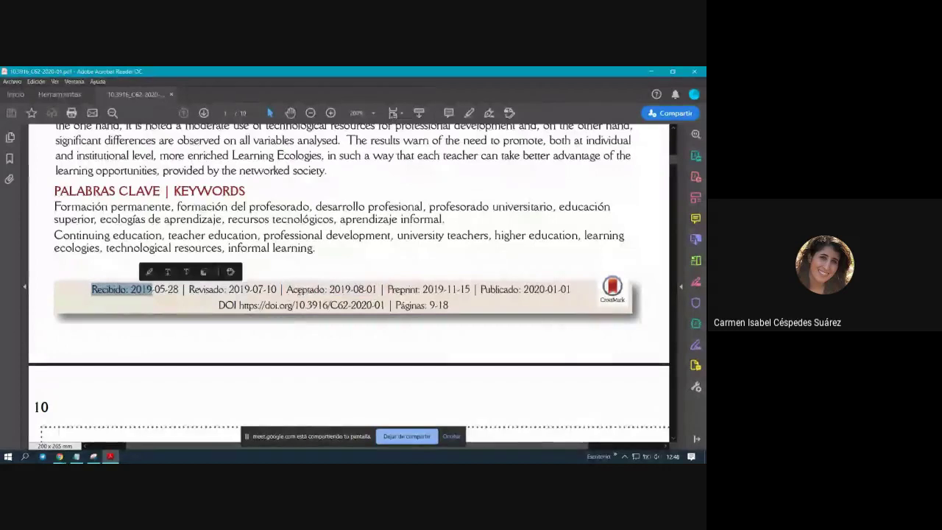
pyautogui.click(288, 289)
pyautogui.moveTo(288, 289); pyautogui.dragTo(376, 290)
pyautogui.click(354, 331)
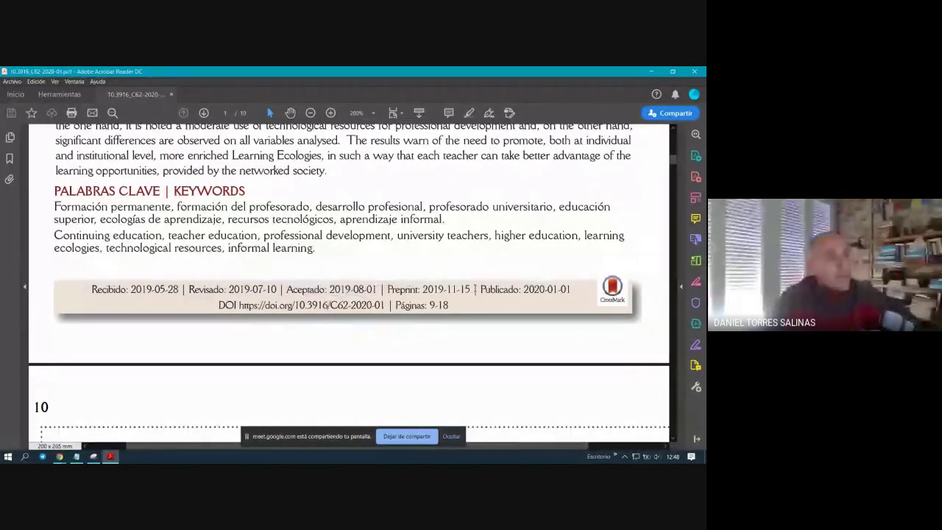
# Highlight the published, received and preprint dates in turn to compare the article's publication timeline.
pyautogui.moveTo(475, 289); pyautogui.dragTo(572, 289)
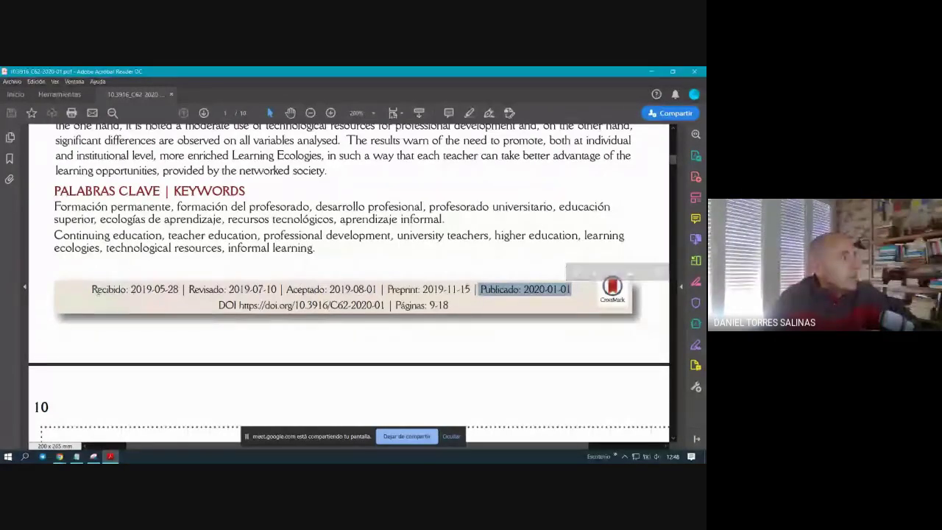
pyautogui.click(93, 290)
pyautogui.moveTo(93, 289); pyautogui.dragTo(178, 289)
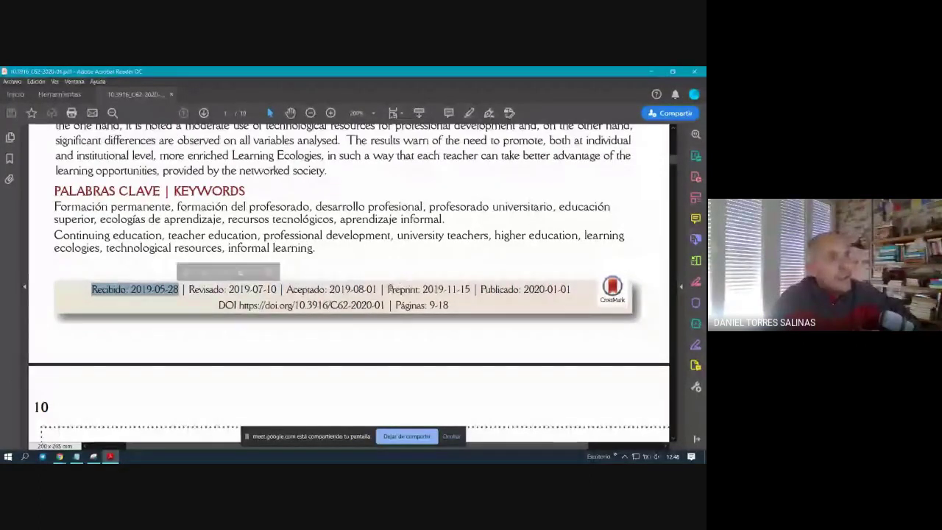
pyautogui.moveTo(387, 289); pyautogui.dragTo(470, 289)
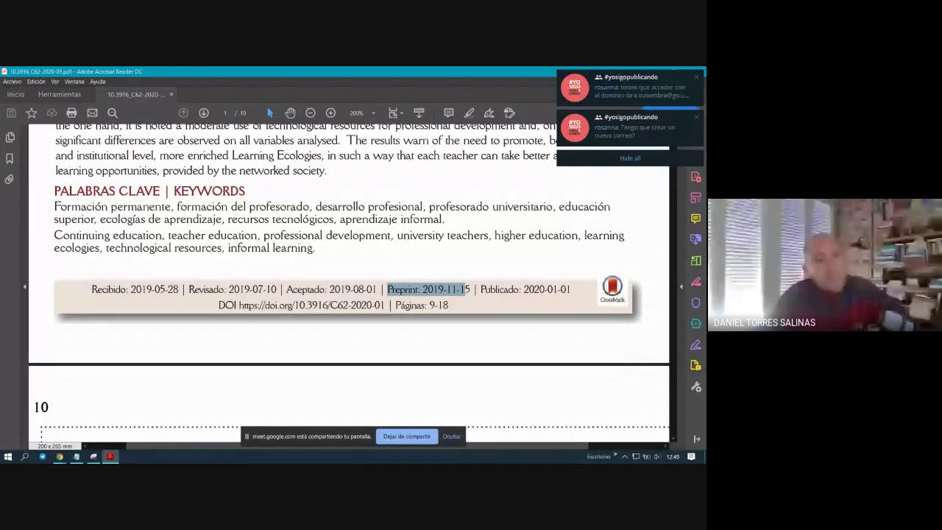
# Switch to the Web of Science results analysis in Chrome and open Journal Citation Reports from it.
pyautogui.hotkey('alt', 'Tab')
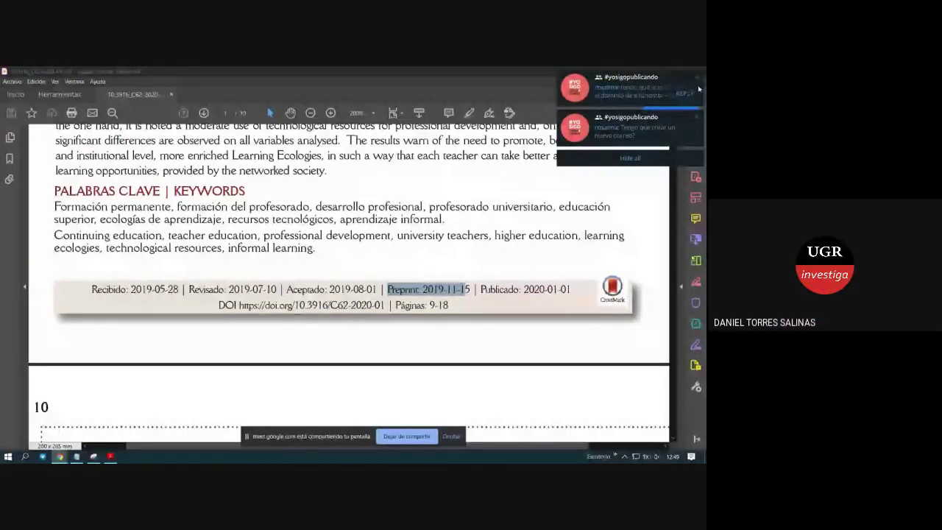
pyautogui.click(628, 157)
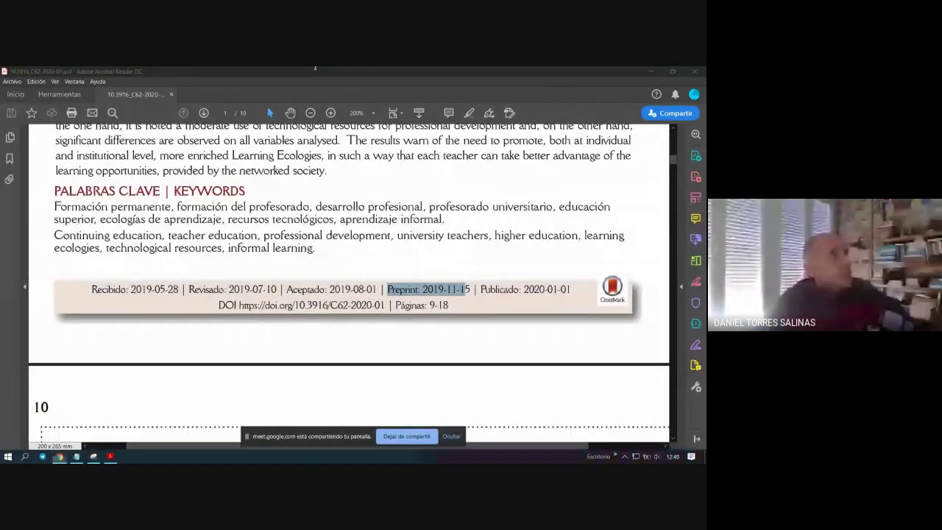
pyautogui.hotkey('alt', 'Tab')
pyautogui.click(353, 75)
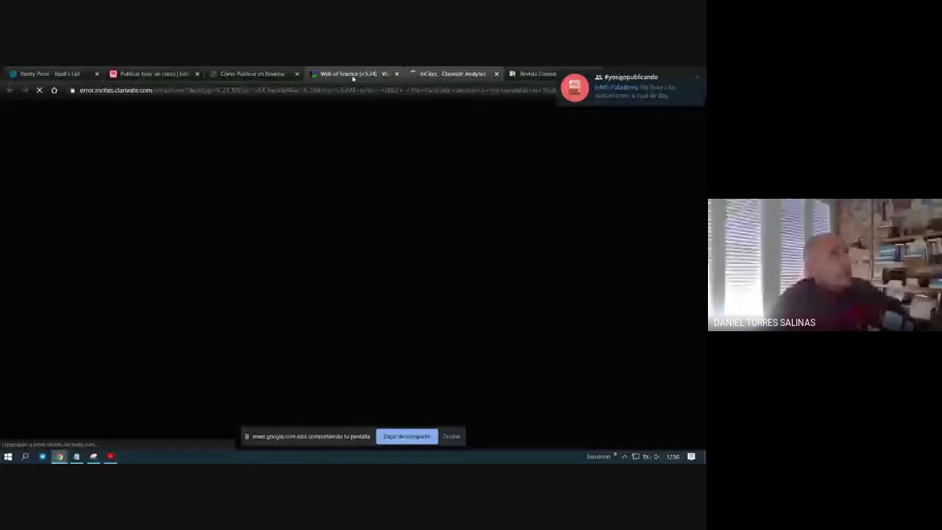
pyautogui.hotkey('alt', 'Left')
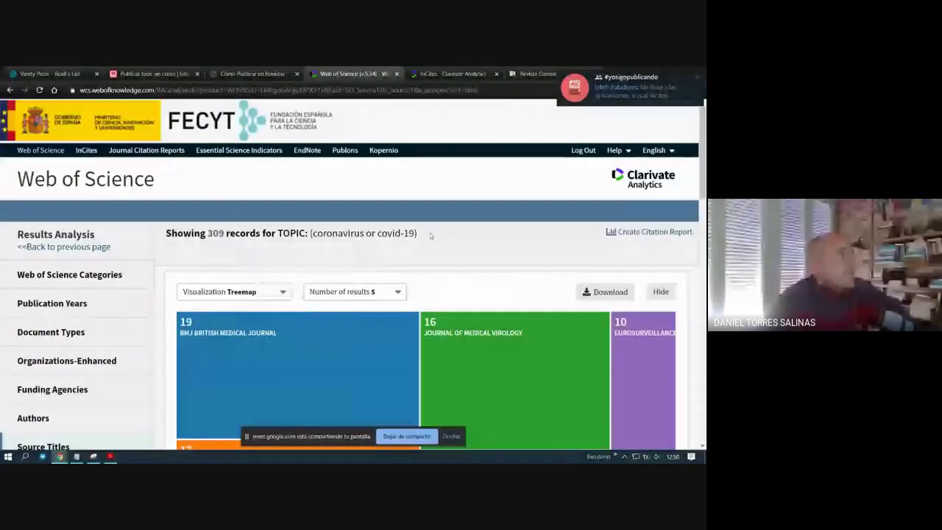
pyautogui.click(167, 151)
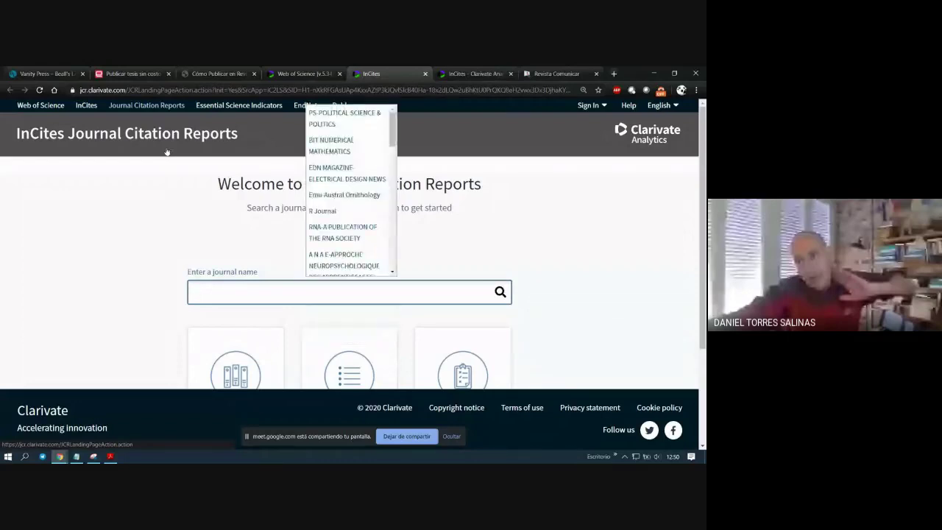
pyautogui.click(83, 265)
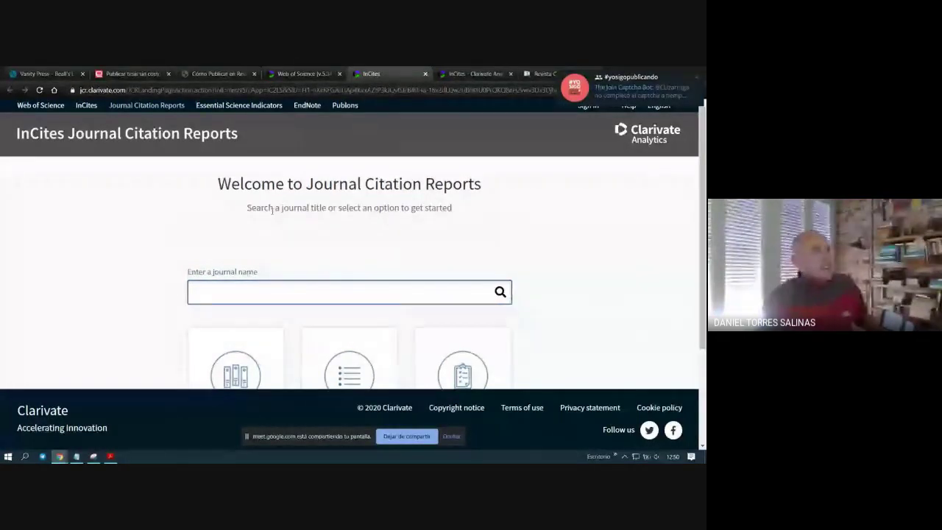
# Revisit the Web of Science page, return to Journal Citation Reports and browse it by category.
pyautogui.hotkey('ctrl', '-')
pyautogui.hotkey('ctrl', '-')
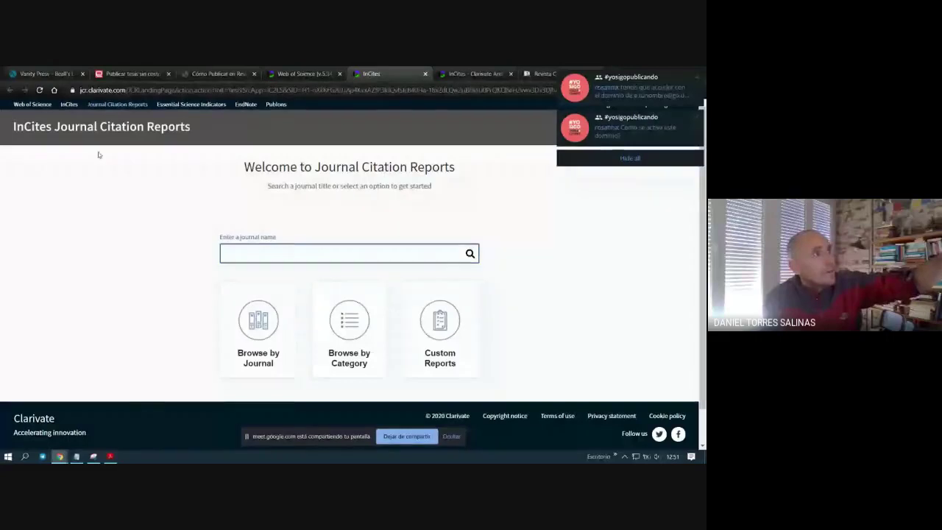
pyautogui.click(293, 74)
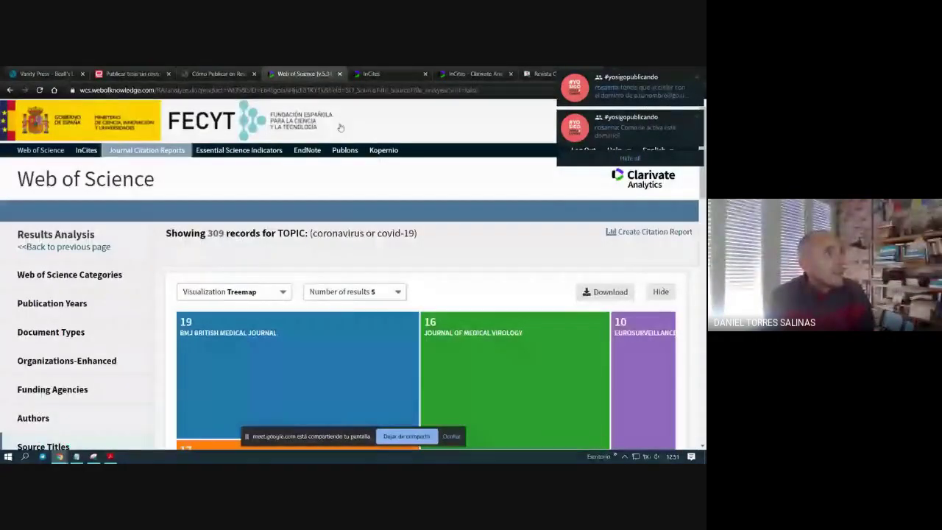
pyautogui.click(398, 74)
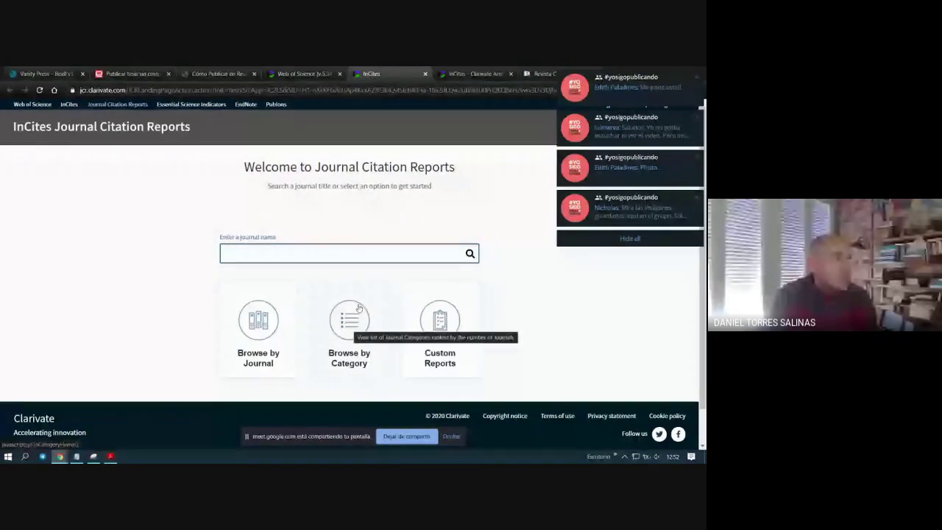
pyautogui.click(355, 328)
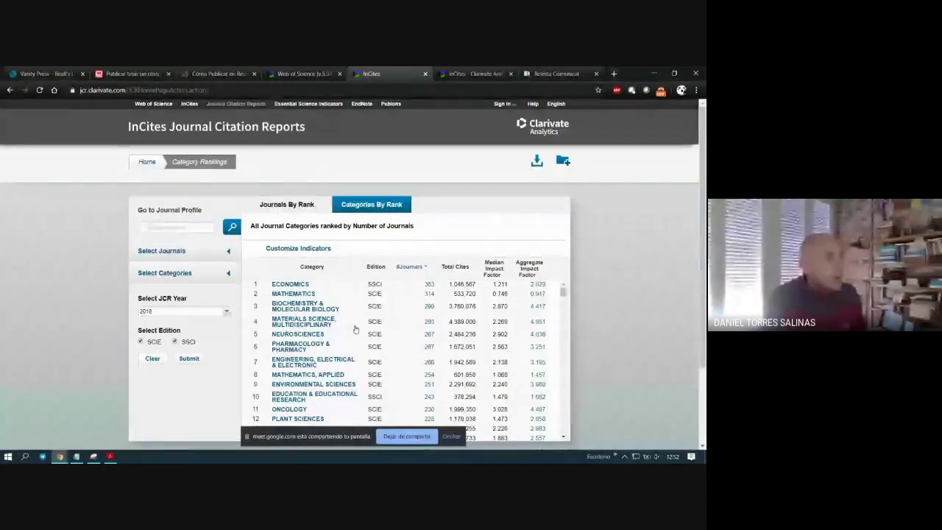
# Examine the full ranking of journal categories, with their journal counts, total cites and impact factors.
pyautogui.scroll(-1, 355, 329)
pyautogui.scroll(1, 355, 329)
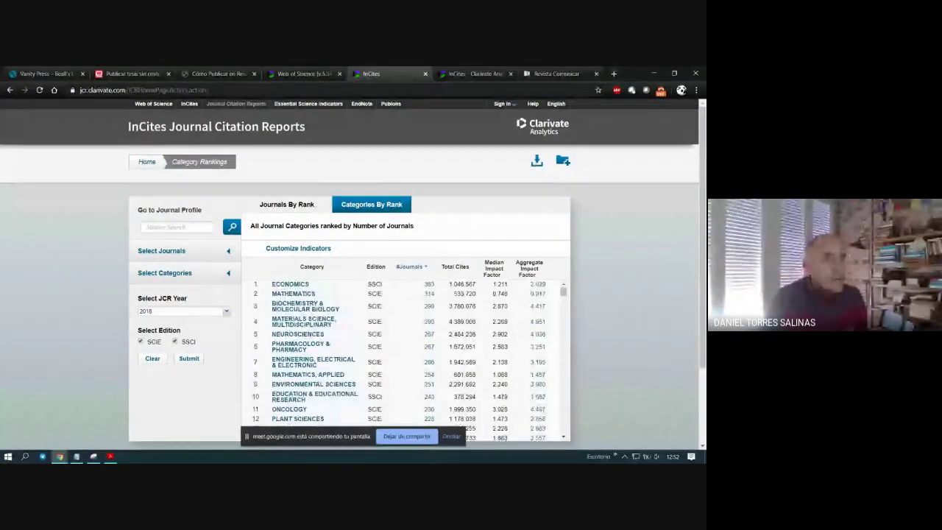
pyautogui.scroll(-1, 704, 320)
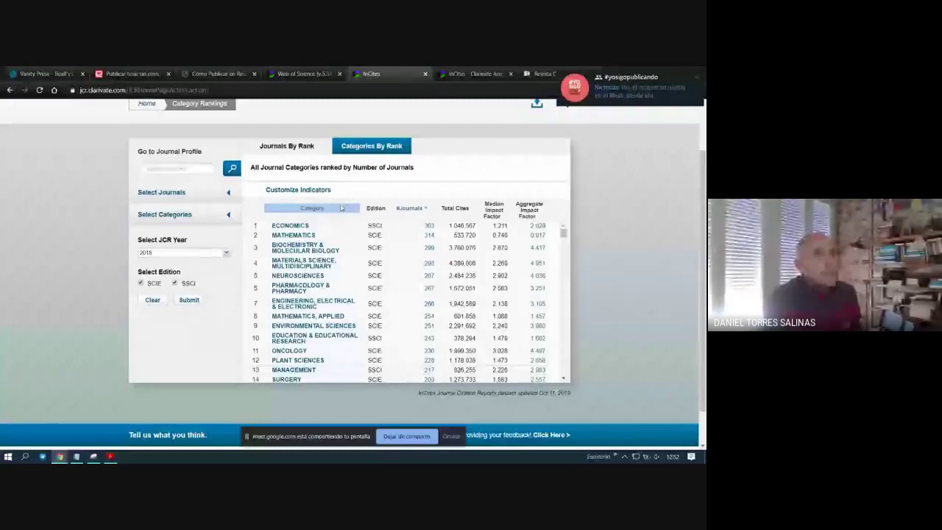
pyautogui.hotkey('ctrl', '+')
pyautogui.hotkey('ctrl', '+')
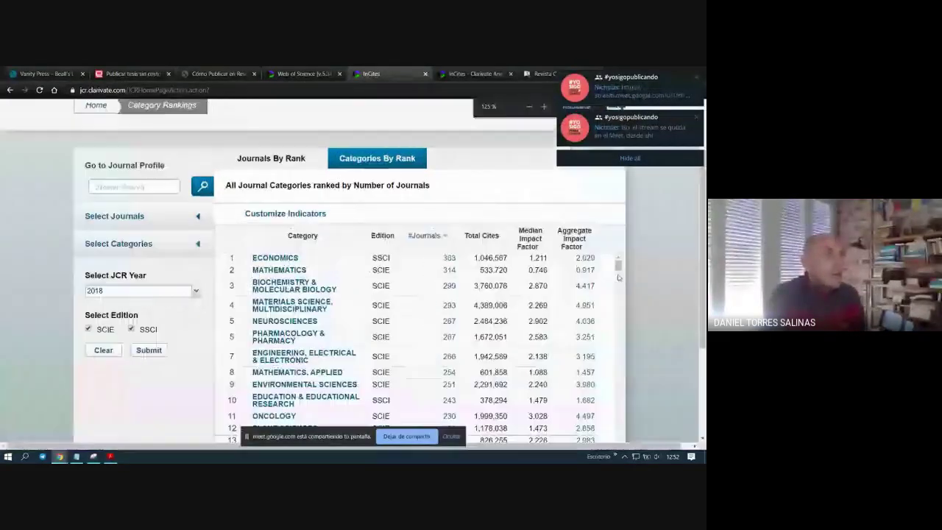
pyautogui.scroll(-2, 505, 190)
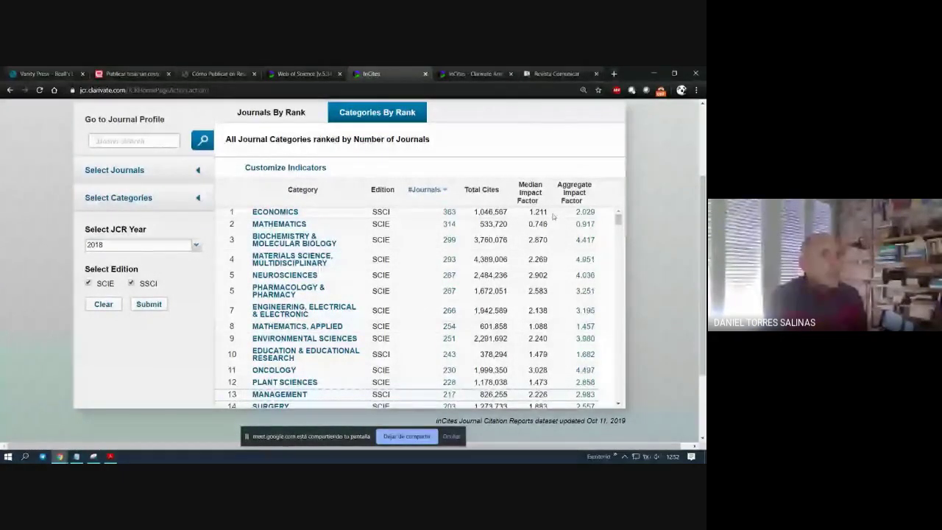
pyautogui.scroll(-4, 553, 215)
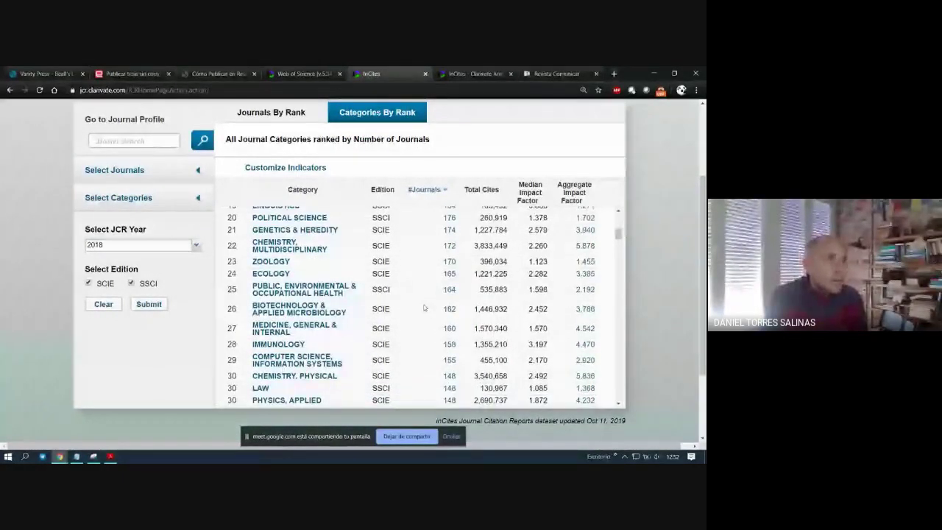
pyautogui.scroll(-4, 358, 242)
pyautogui.scroll(-8, 358, 242)
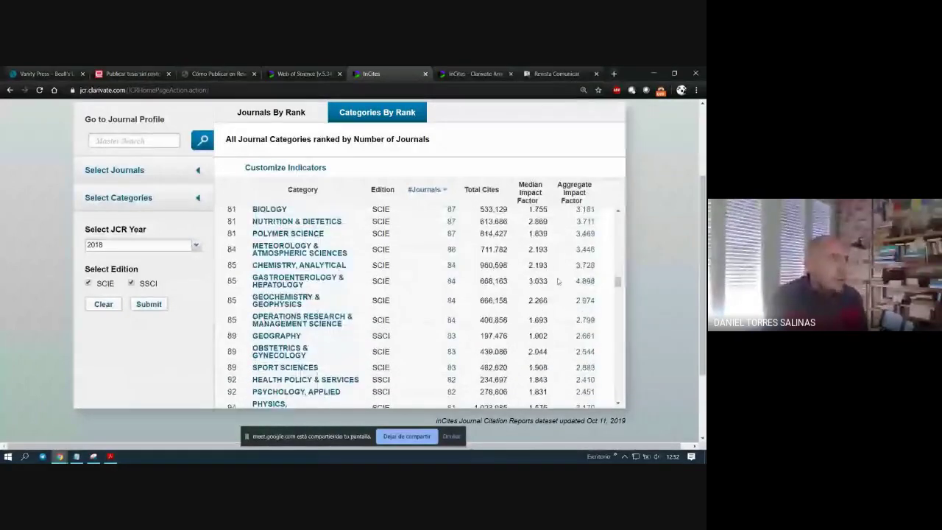
pyautogui.moveTo(618, 283); pyautogui.dragTo(619, 410)
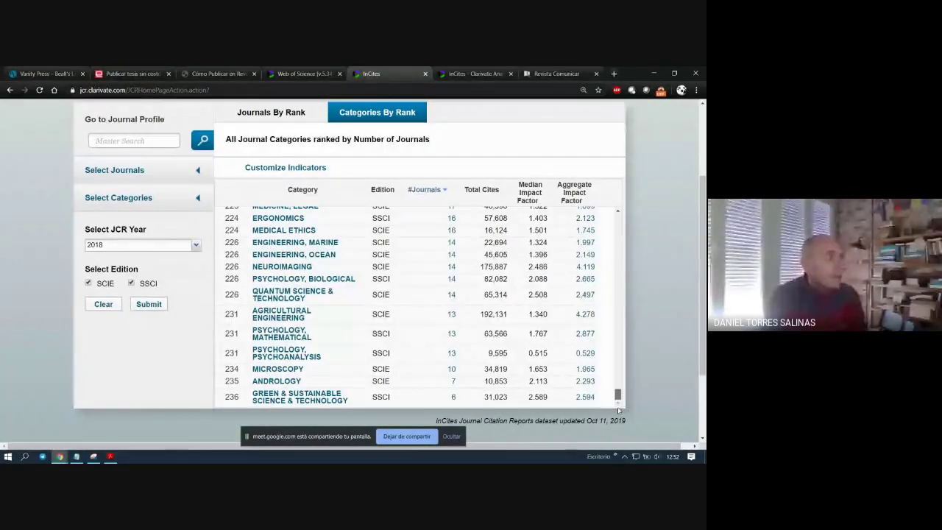
pyautogui.moveTo(618, 396); pyautogui.dragTo(616, 279)
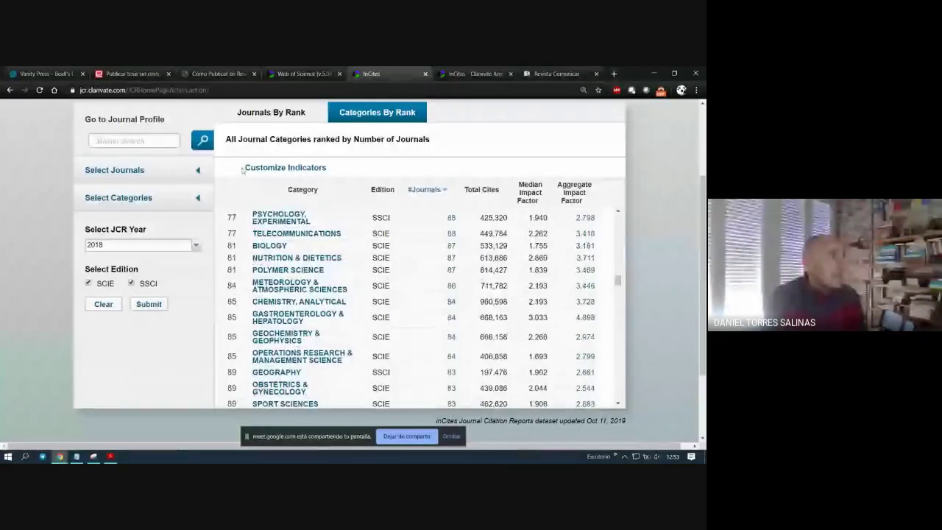
# Expand the category selection filter and look through the subject categories it offers.
pyautogui.click(108, 198)
pyautogui.scroll(-2, 197, 240)
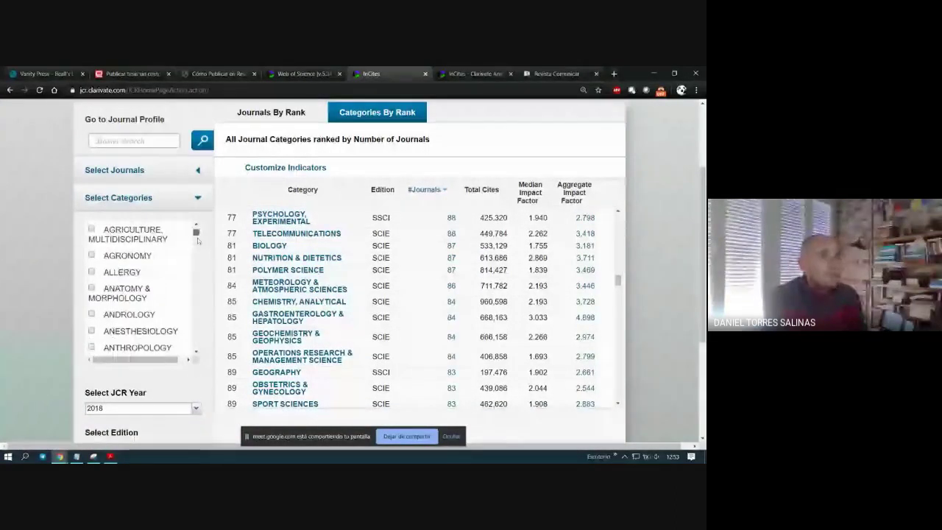
pyautogui.scroll(-5, 197, 243)
pyautogui.scroll(9, 197, 251)
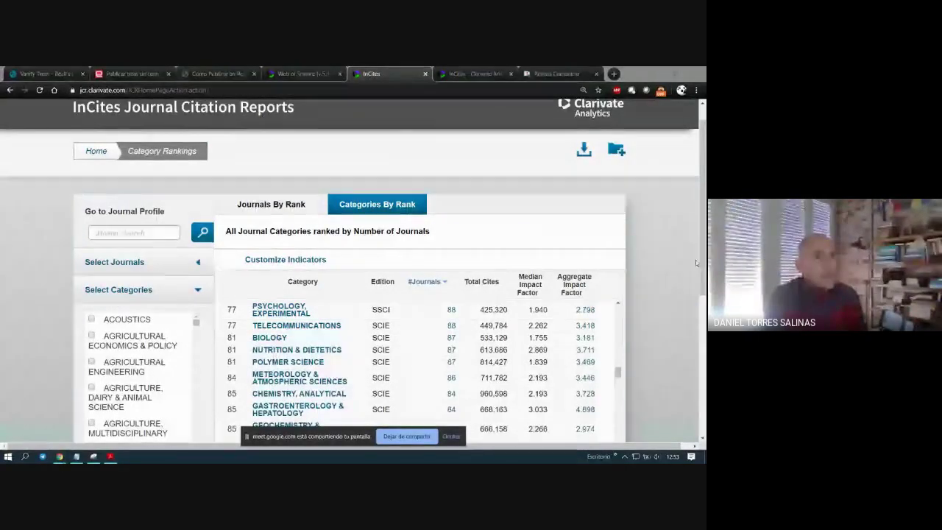
# Scan the category ranking from its start, view the Economics category profile and return to the ranking.
pyautogui.scroll(-1, 696, 260)
pyautogui.scroll(-2, 702, 293)
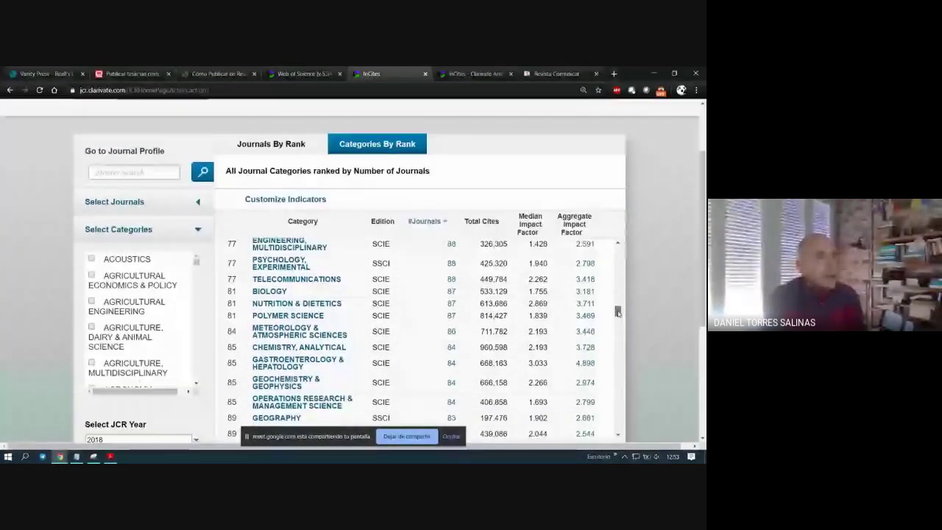
pyautogui.scroll(15, 605, 239)
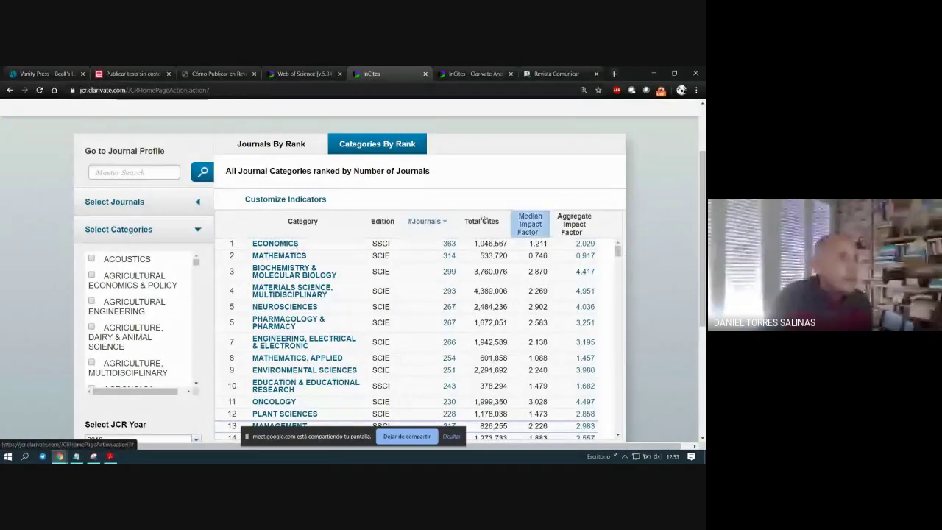
pyautogui.click(273, 245)
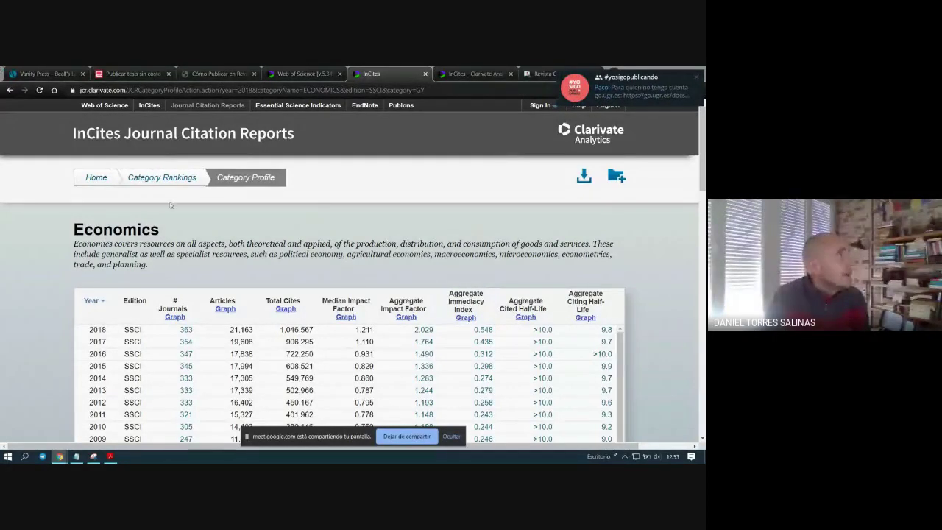
pyautogui.click(9, 90)
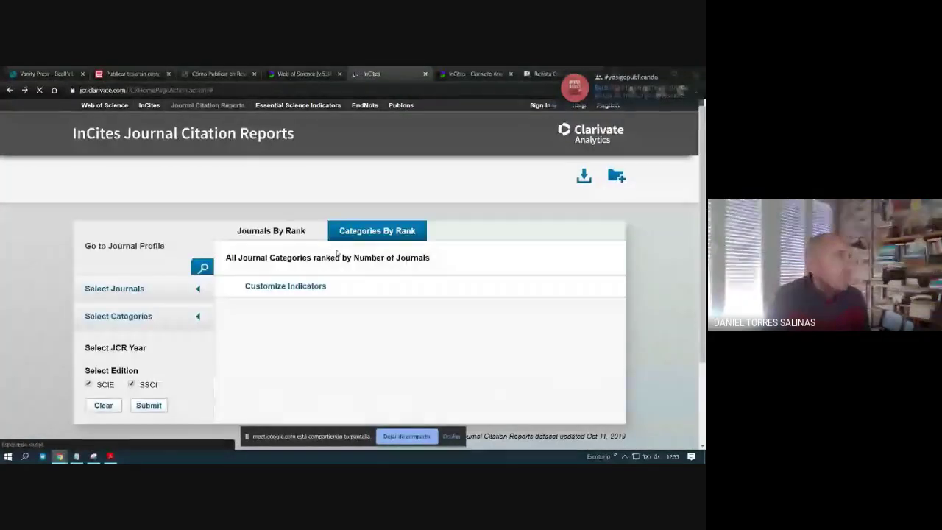
# Go back to the Journal Citation Reports home page, recheck the Web of Science page and browse by category again.
pyautogui.click(9, 90)
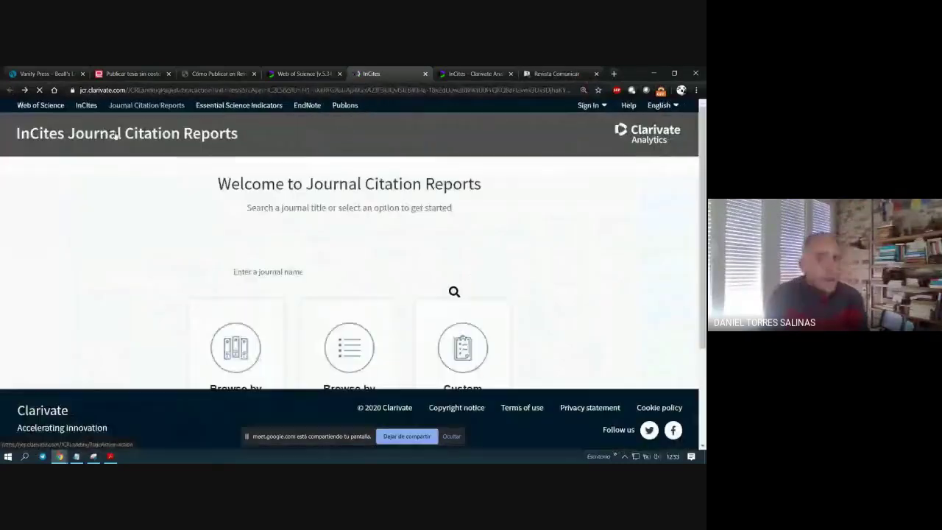
pyautogui.scroll(-2, 318, 246)
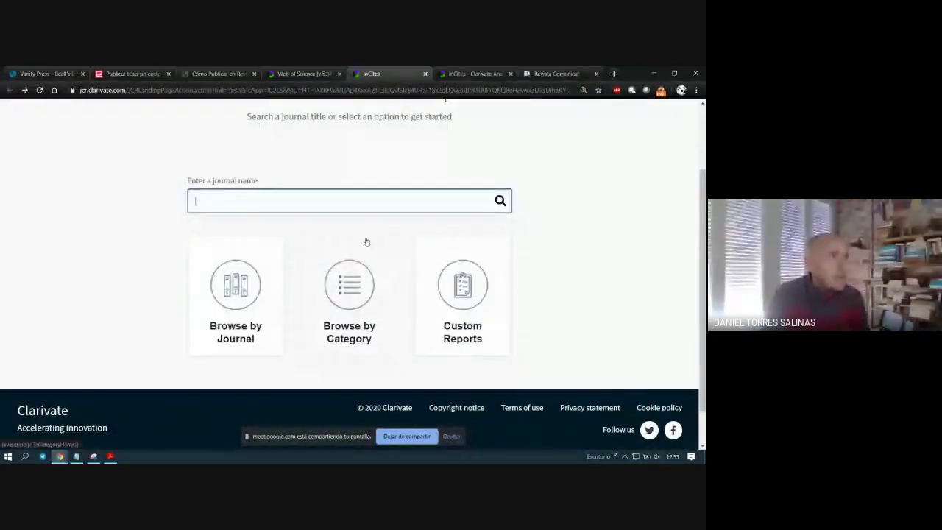
pyautogui.scroll(2, 363, 240)
pyautogui.click(302, 74)
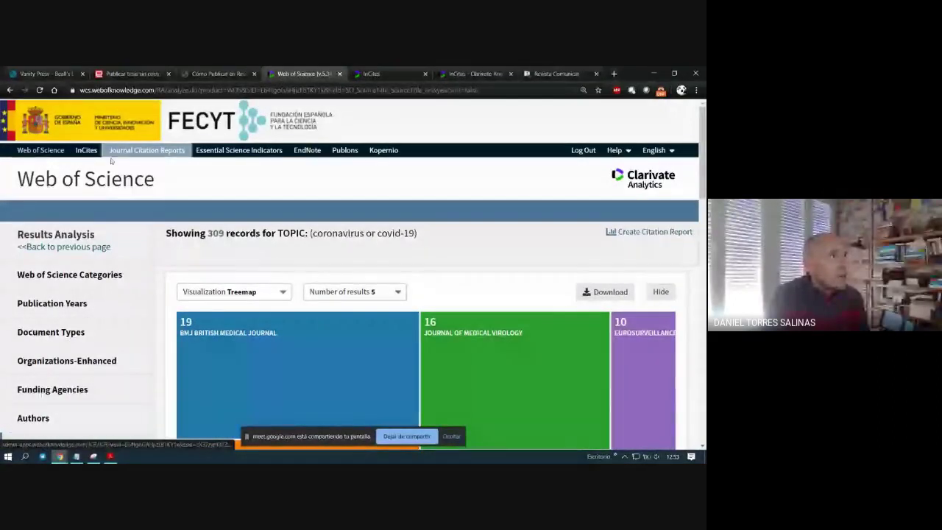
pyautogui.click(372, 74)
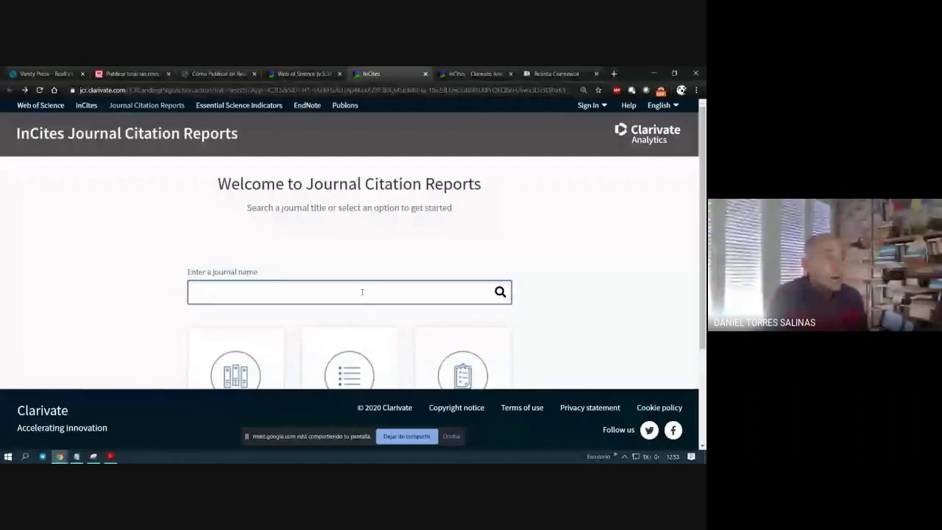
pyautogui.scroll(-3, 379, 249)
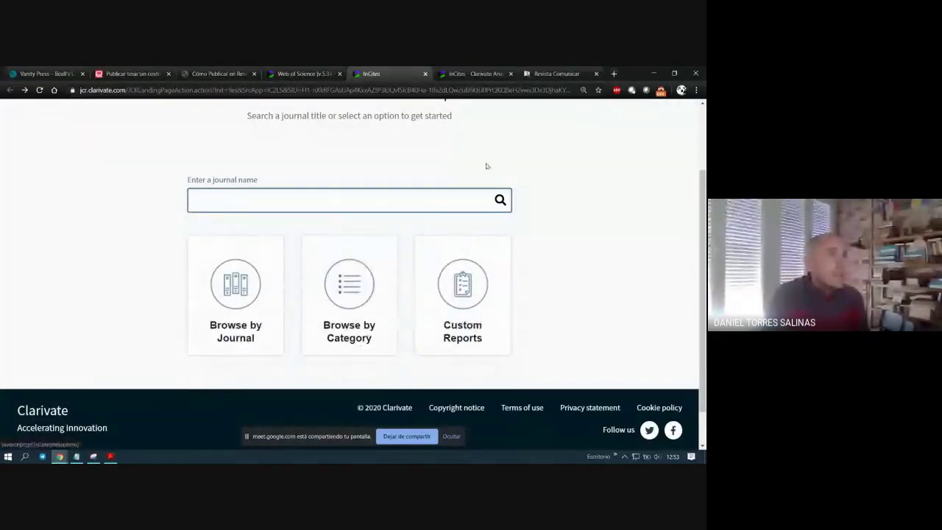
pyautogui.click(360, 291)
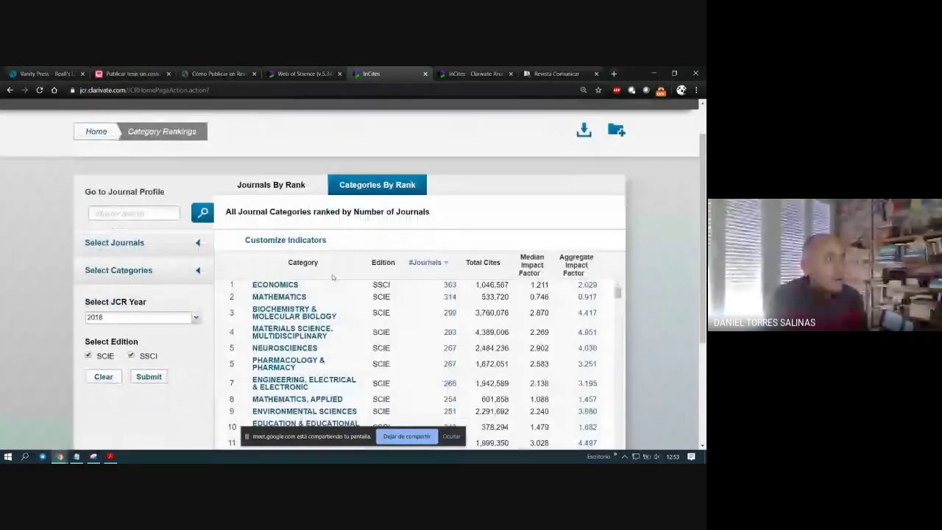
# Open the Economics category profile and examine its yearly indicators table and the frequency of publications chart.
pyautogui.click(275, 285)
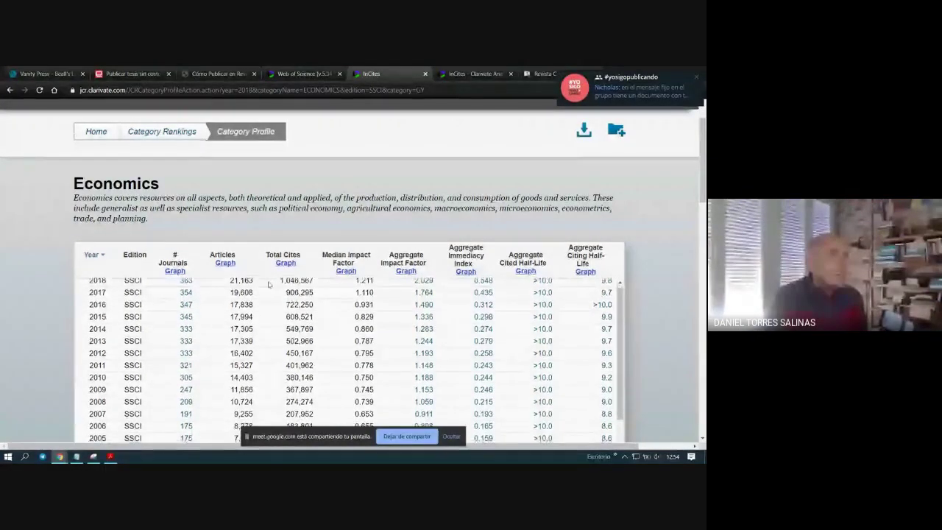
pyautogui.scroll(-2, 272, 283)
pyautogui.scroll(2, 271, 283)
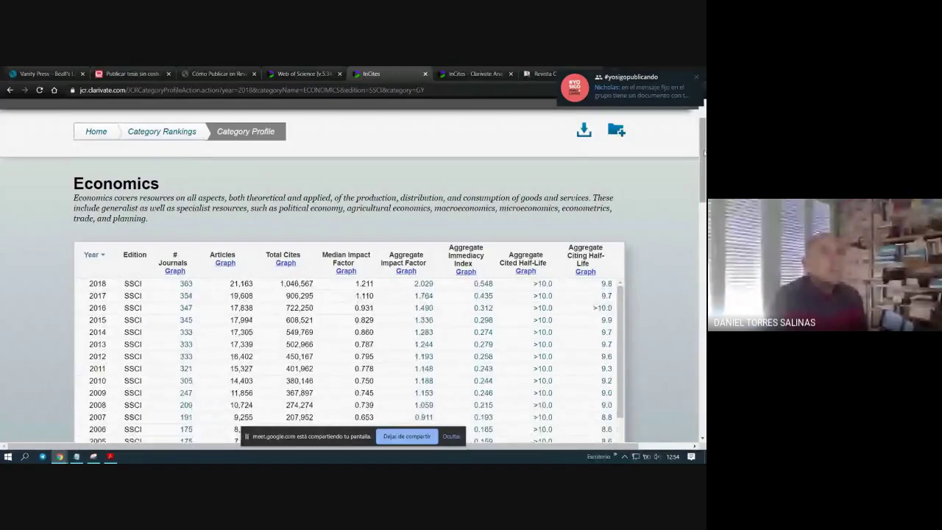
pyautogui.scroll(-2, 271, 283)
pyautogui.scroll(1, 155, 350)
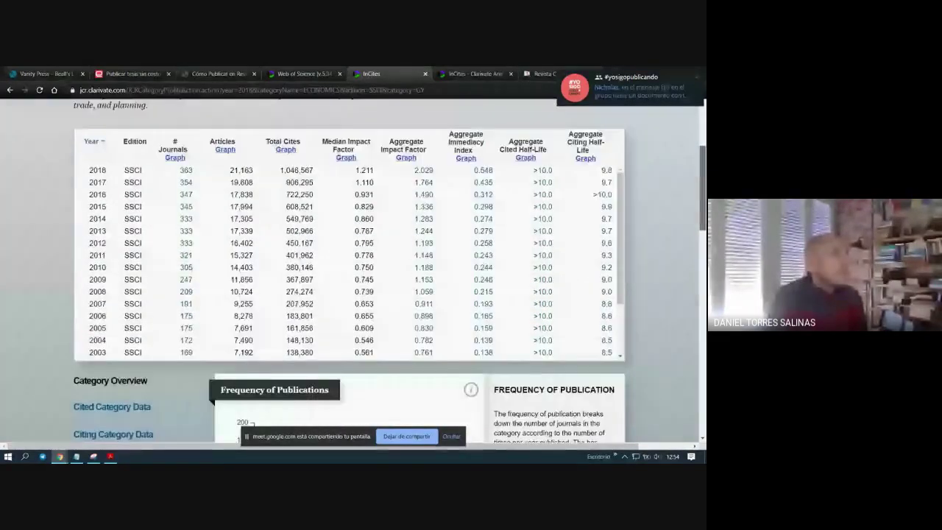
pyautogui.scroll(1, 154, 349)
pyautogui.scroll(-2, 154, 350)
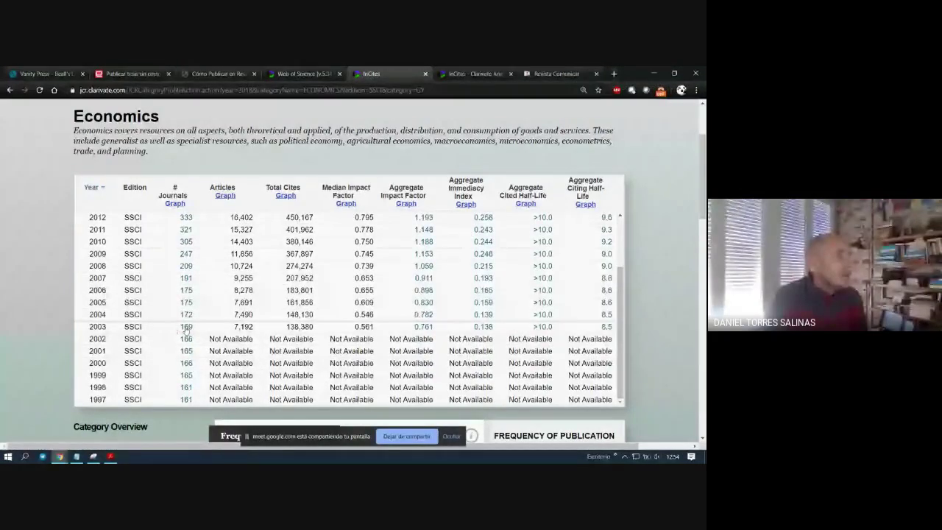
pyautogui.scroll(2, 186, 331)
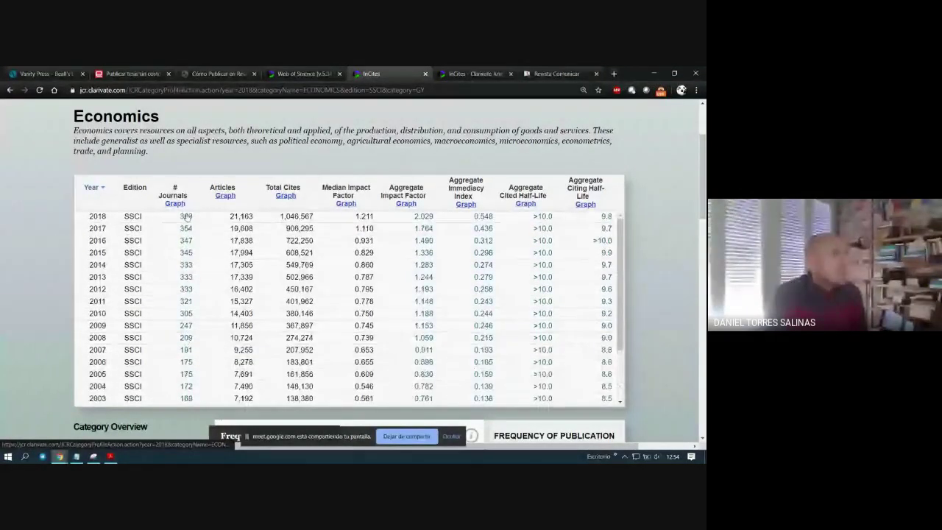
pyautogui.scroll(-1, 187, 216)
pyautogui.scroll(-7, 688, 239)
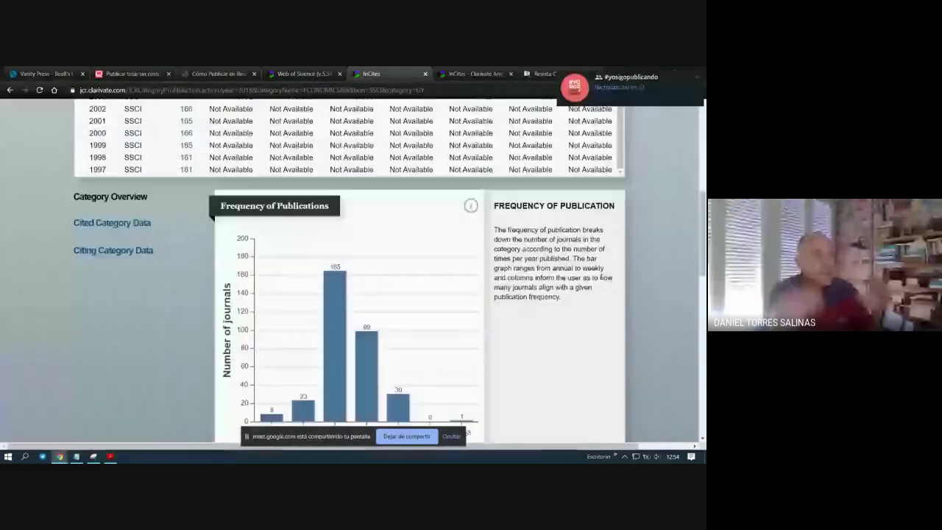
pyautogui.scroll(3, 601, 276)
pyautogui.scroll(8, 601, 276)
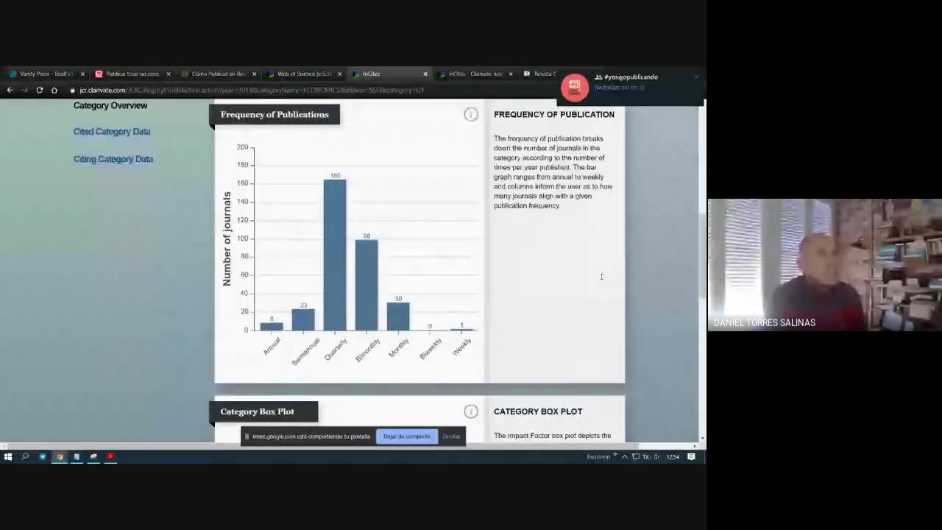
# Return to the category ranking and open the list of journals in the Economics category.
pyautogui.click(9, 90)
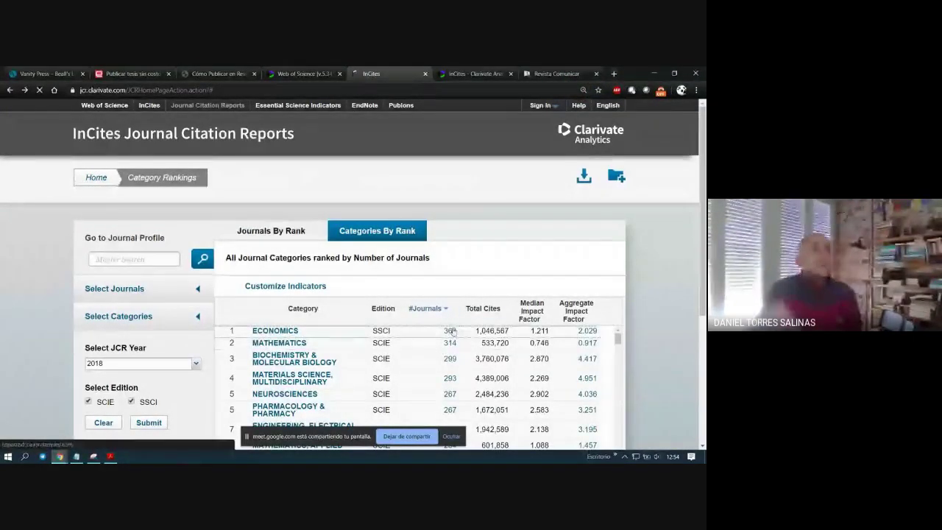
pyautogui.click(451, 330)
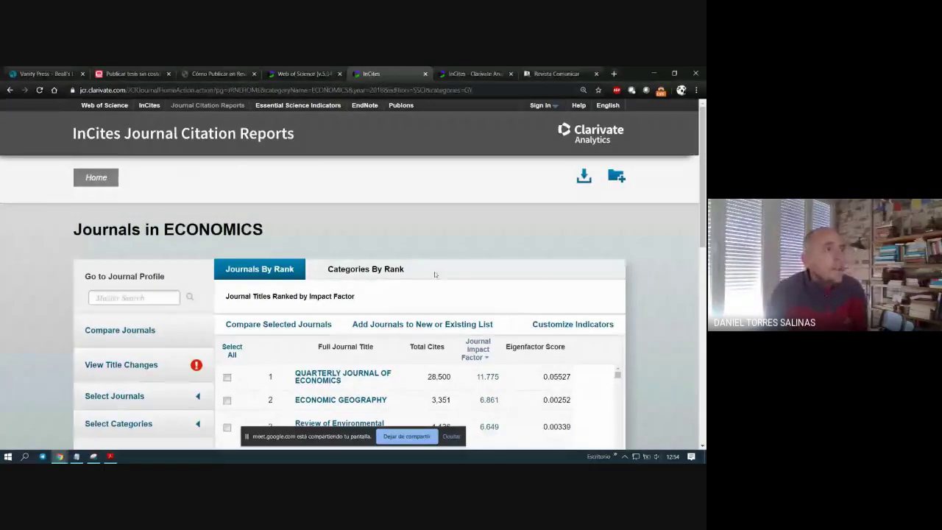
pyautogui.scroll(-1, 437, 275)
pyautogui.scroll(-1, 473, 243)
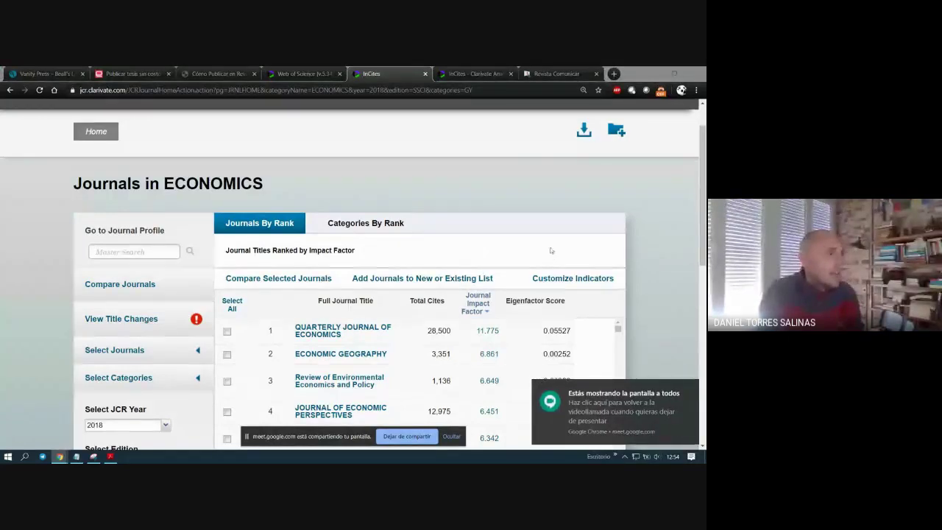
pyautogui.scroll(-1, 289, 285)
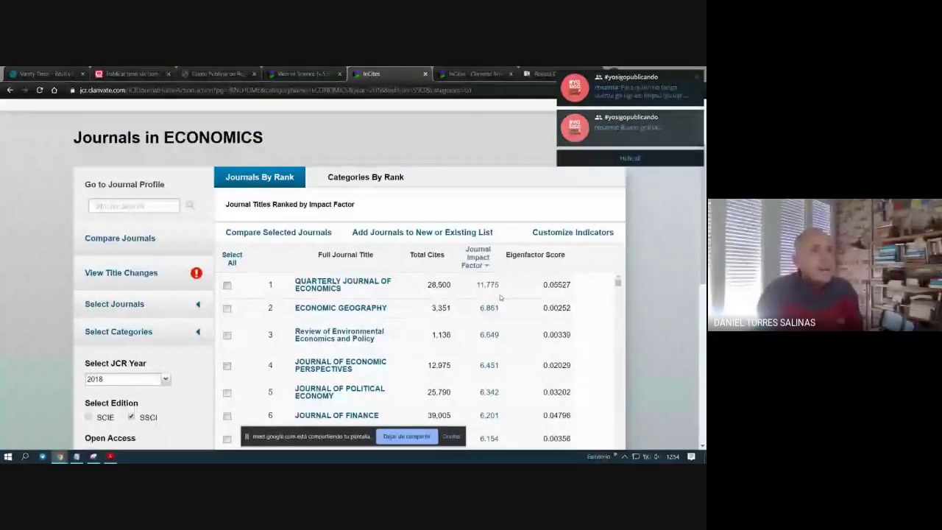
# Try to remove Eigenfactor Score and Total Cites from the journal list's indicators, then dismiss the login prompt and the indicator settings.
pyautogui.click(573, 232)
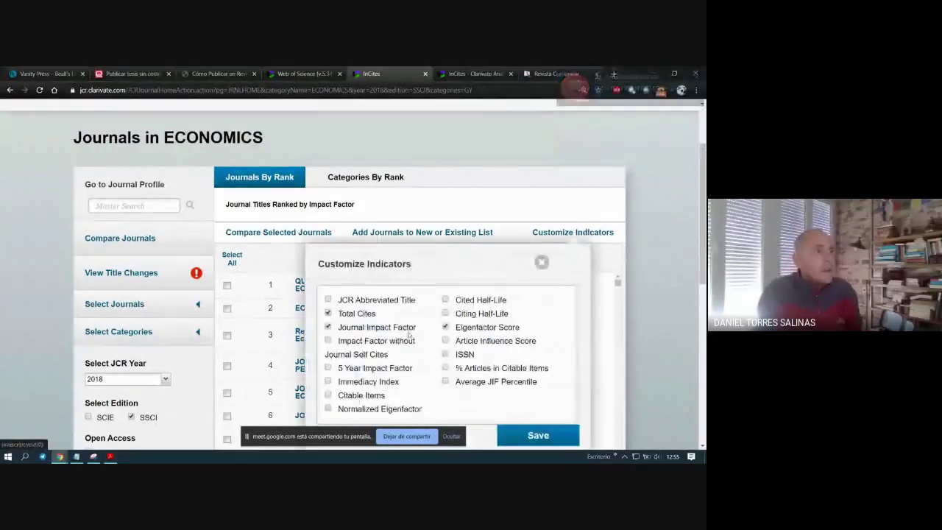
pyautogui.scroll(-1, 429, 361)
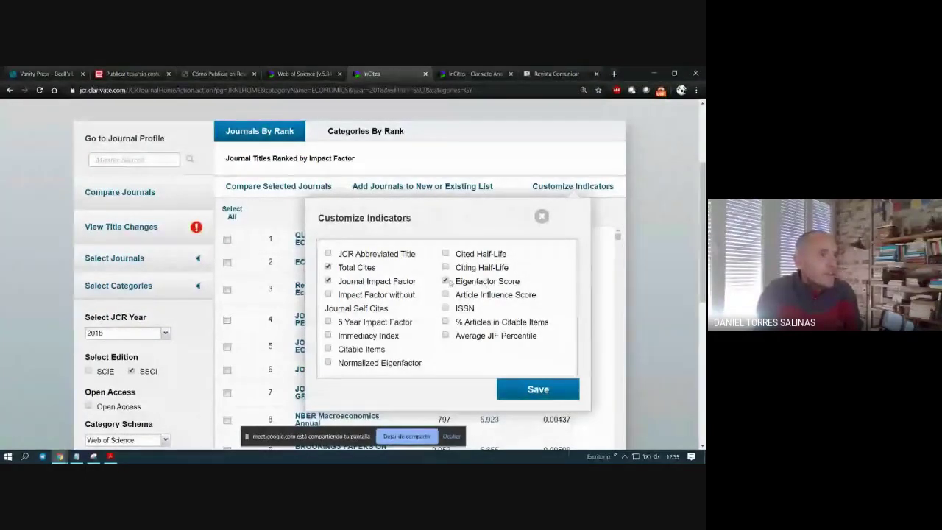
pyautogui.click(486, 281)
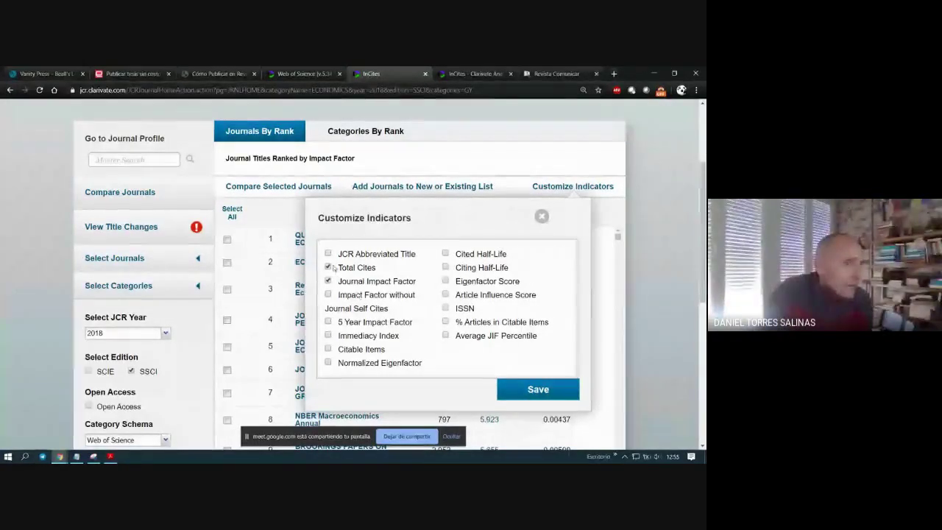
pyautogui.click(329, 267)
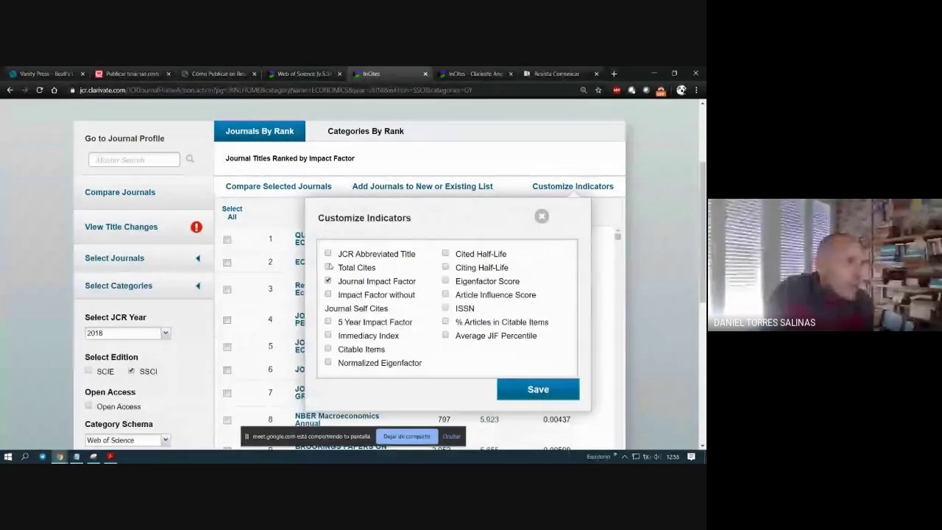
pyautogui.click(552, 389)
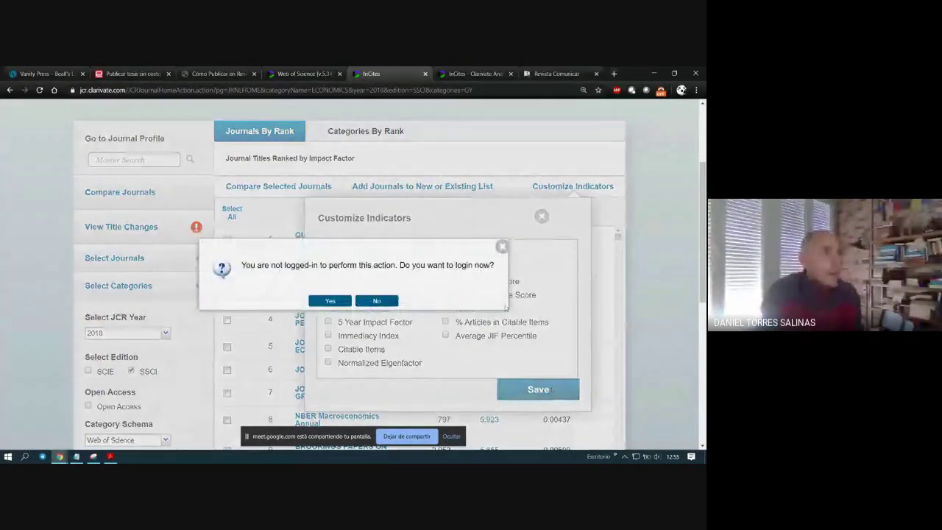
pyautogui.click(502, 246)
pyautogui.click(541, 217)
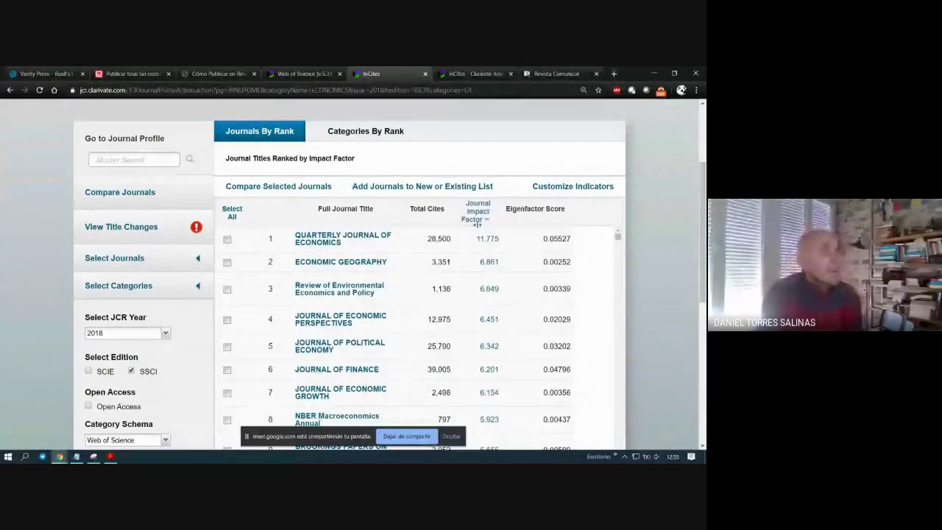
# Look through the Economics journals ranked by impact factor and the available filters, and expand the JIF Quartile filter.
pyautogui.scroll(-1, 450, 275)
pyautogui.scroll(1, 450, 276)
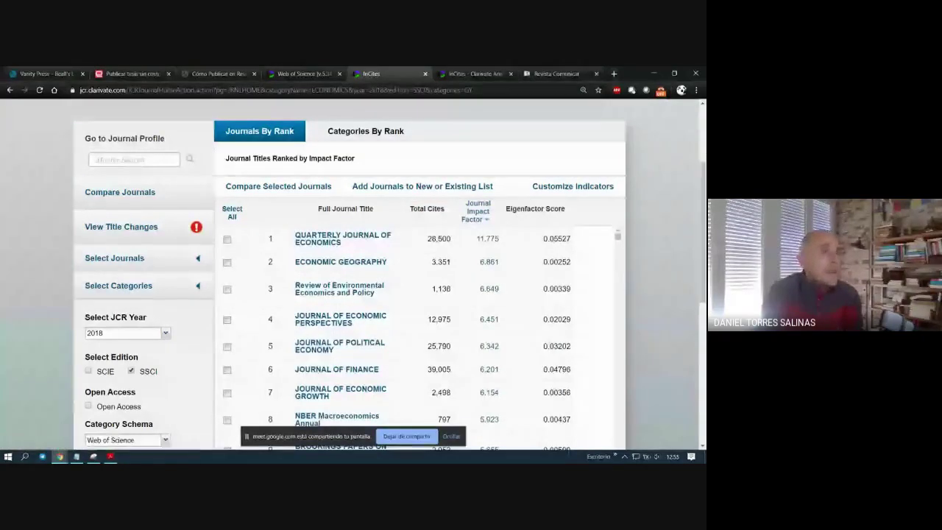
pyautogui.scroll(-2, 468, 285)
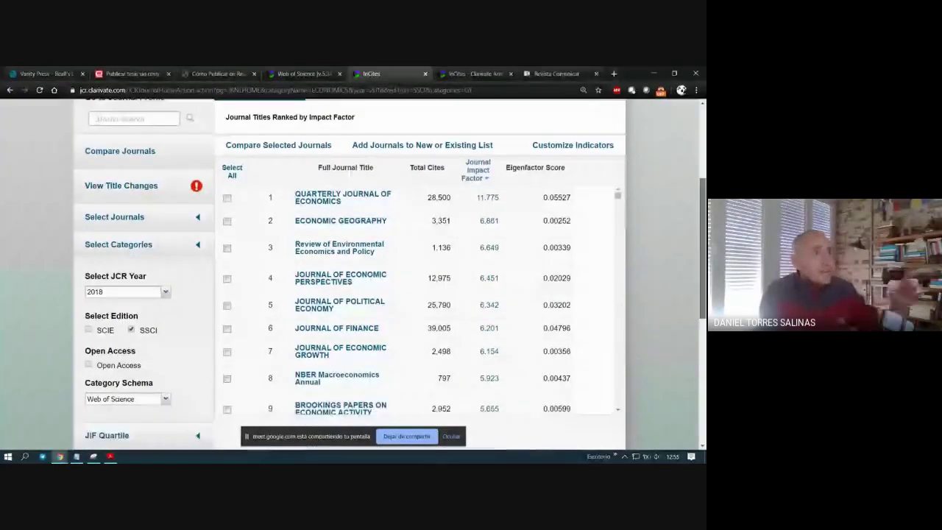
pyautogui.scroll(-1, 469, 285)
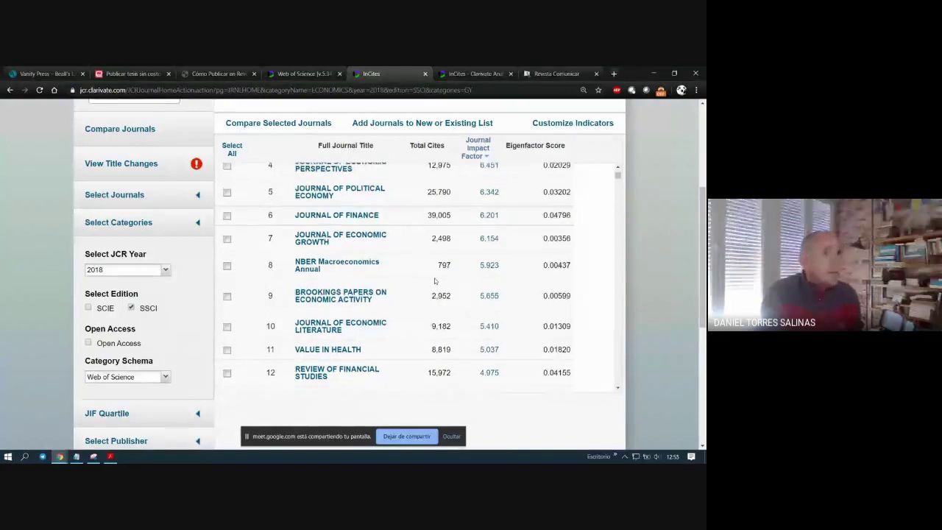
pyautogui.scroll(1, 435, 281)
pyautogui.scroll(1, 435, 281)
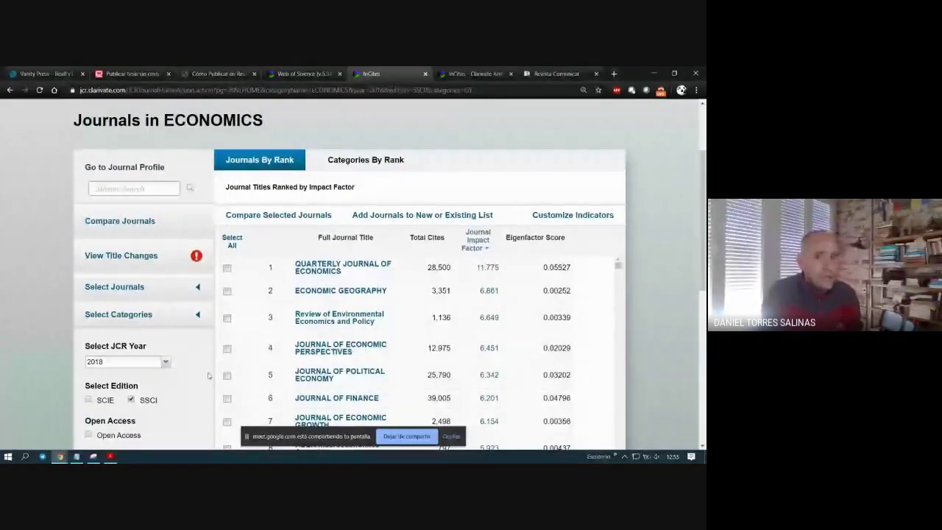
pyautogui.scroll(-3, 62, 303)
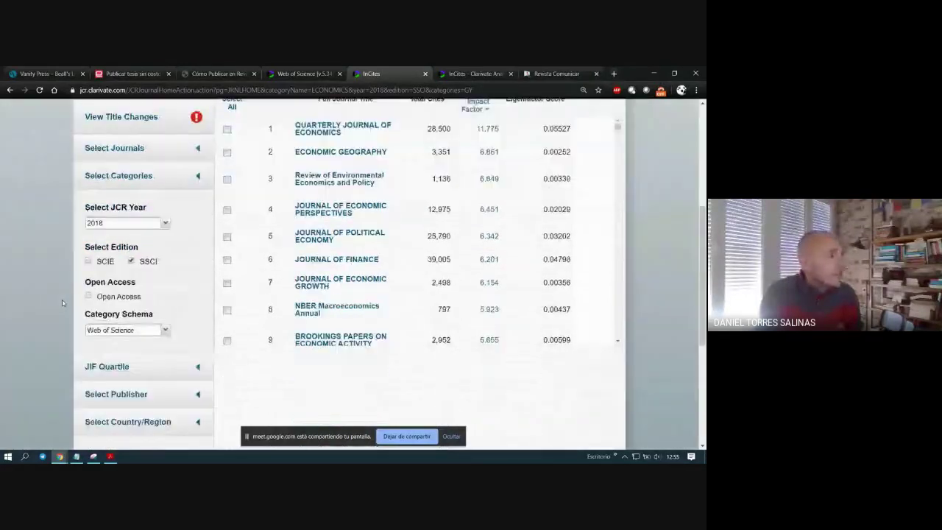
pyautogui.scroll(3, 63, 303)
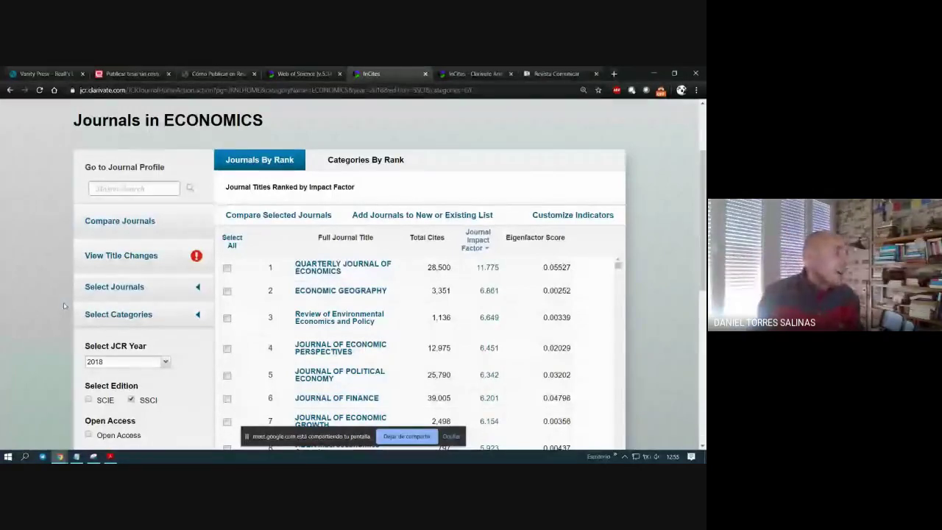
pyautogui.scroll(-3, 64, 305)
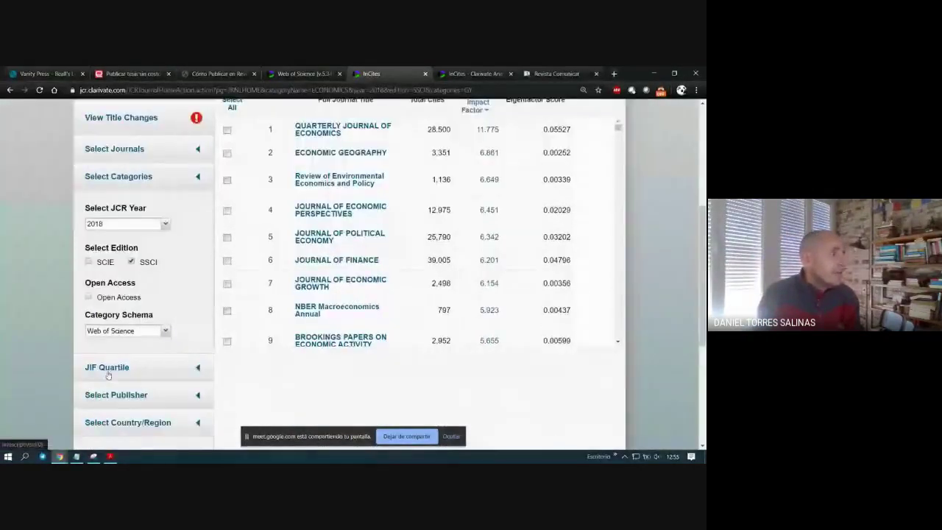
pyautogui.scroll(-1, 60, 316)
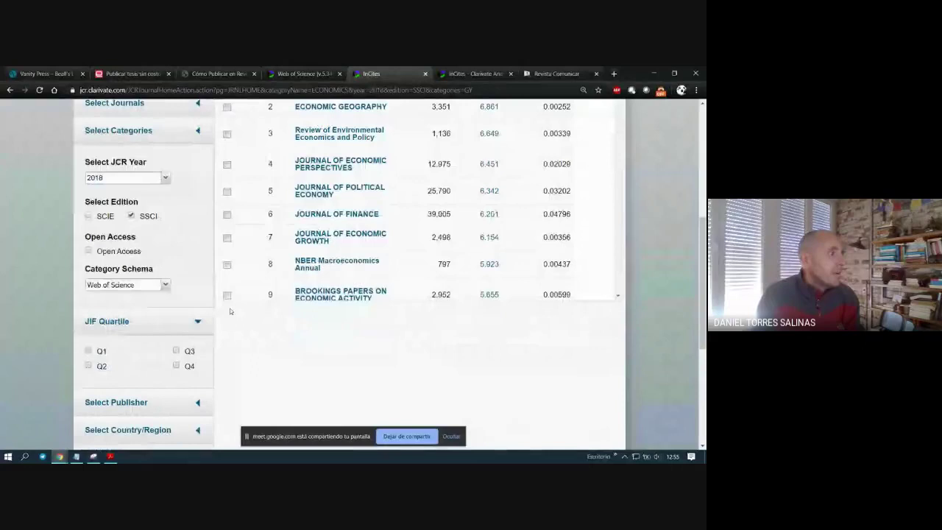
# Filter the Economics journals to JIF quartile Q1 and look through the resulting ranking down to its last titles.
pyautogui.click(89, 351)
pyautogui.scroll(-2, 30, 297)
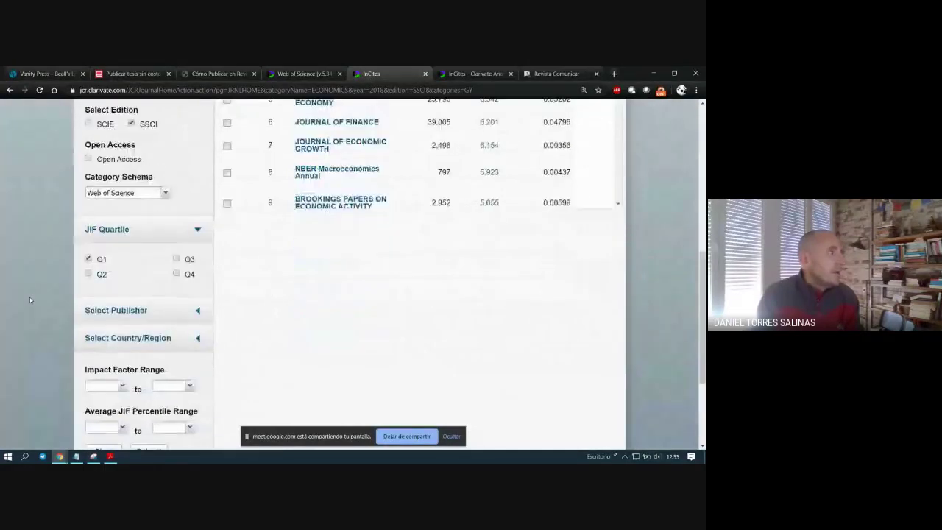
pyautogui.scroll(-3, 326, 410)
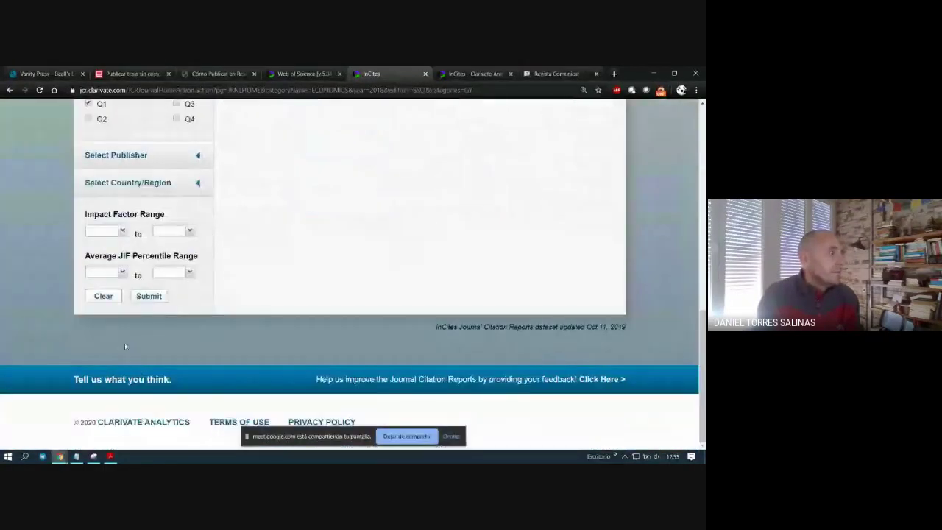
pyautogui.click(149, 296)
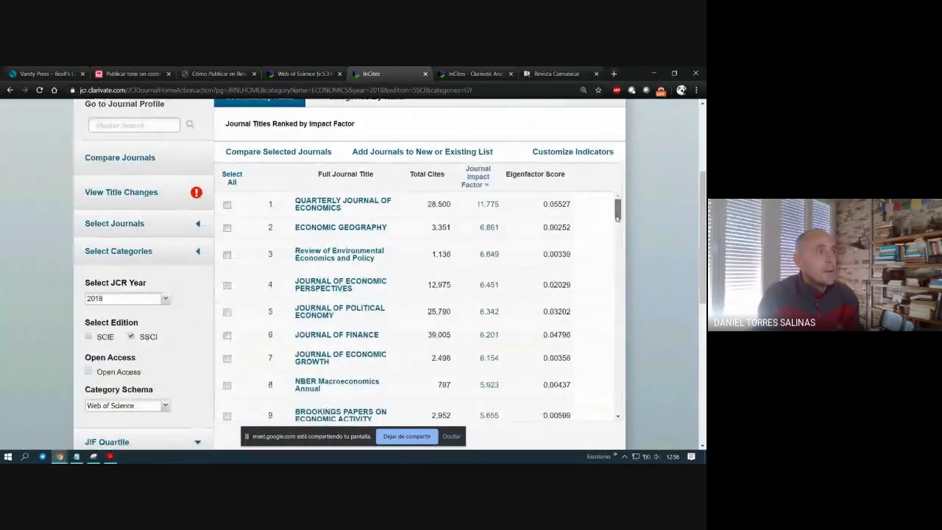
pyautogui.moveTo(618, 218); pyautogui.dragTo(619, 444)
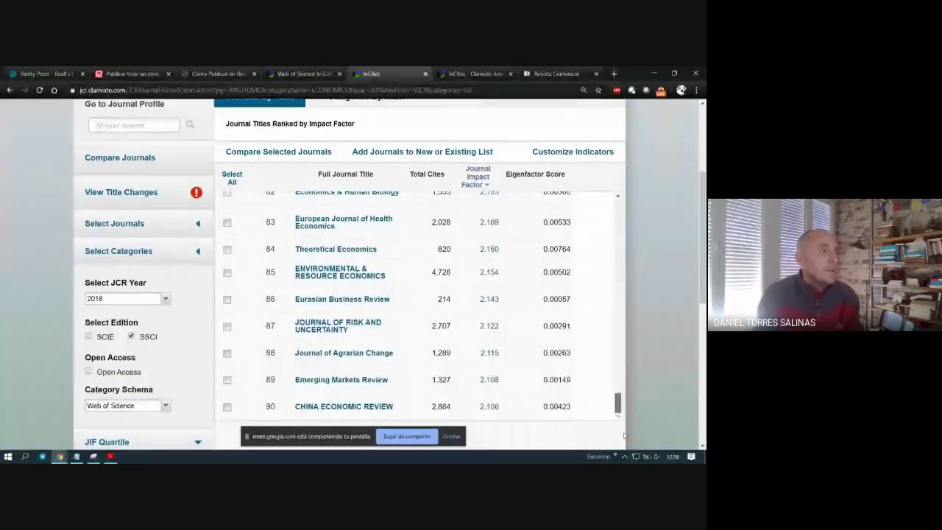
pyautogui.scroll(1, 622, 408)
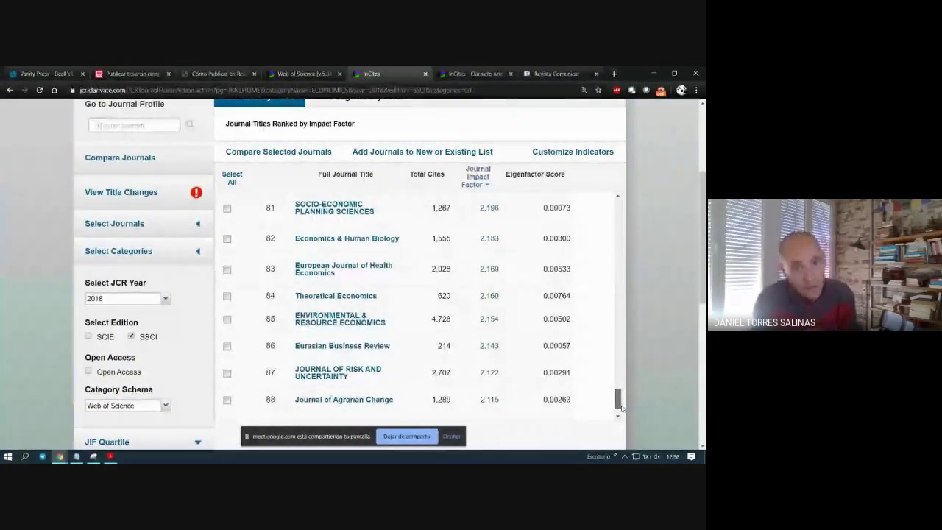
pyautogui.moveTo(619, 402); pyautogui.dragTo(602, 205)
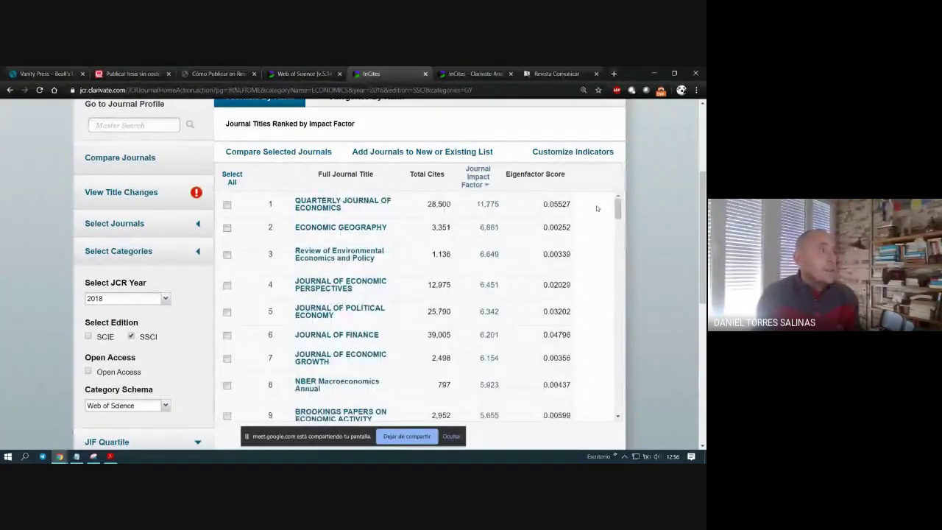
# Remove the Q1 quartile filter and filter the Economics journals by the country Spain instead.
pyautogui.scroll(-3, 20, 313)
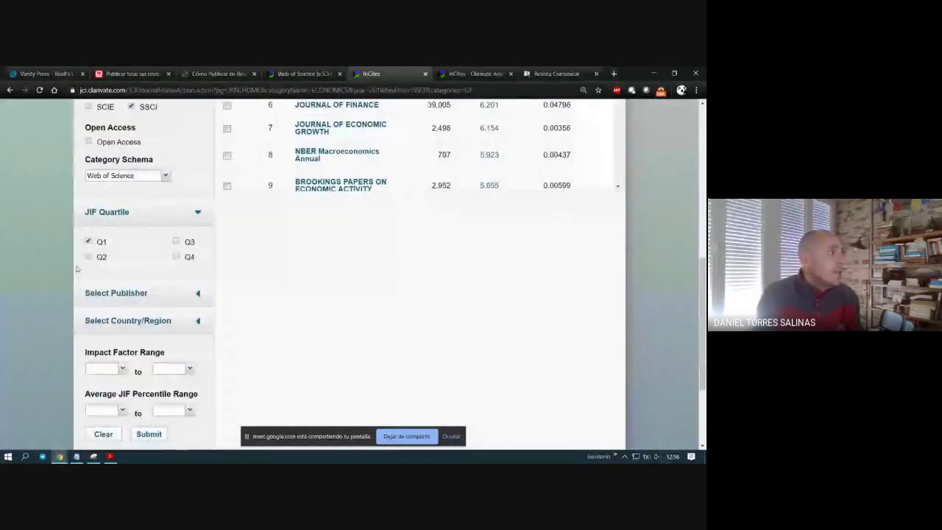
pyautogui.click(88, 242)
pyautogui.scroll(-2, 89, 245)
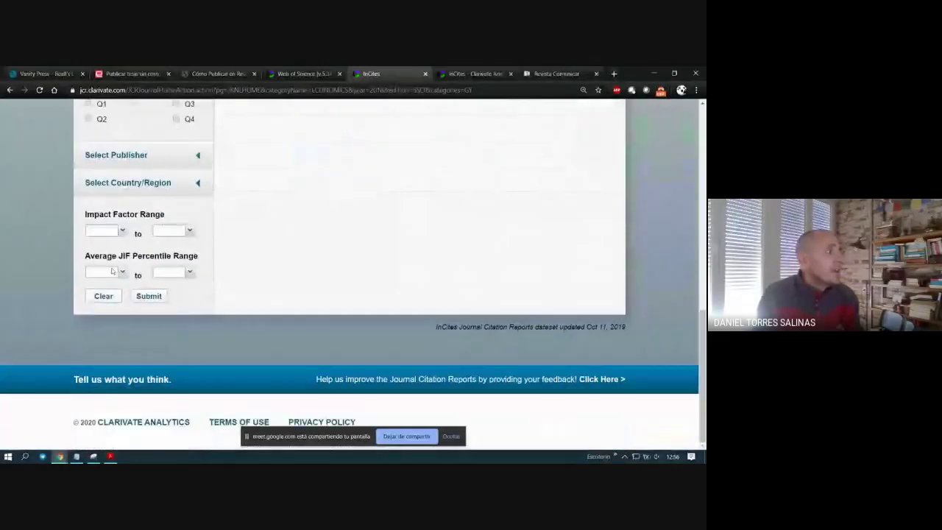
pyautogui.scroll(1, 147, 267)
pyautogui.click(147, 273)
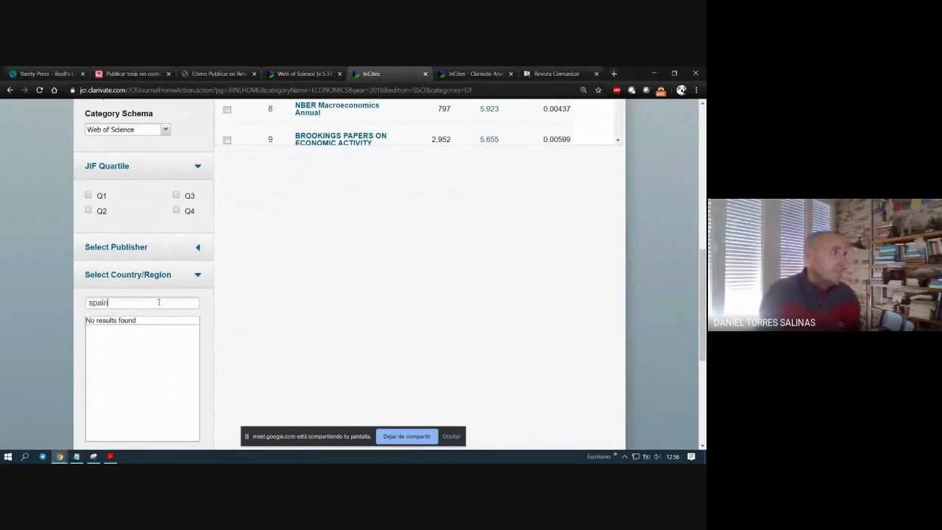
pyautogui.click(109, 323)
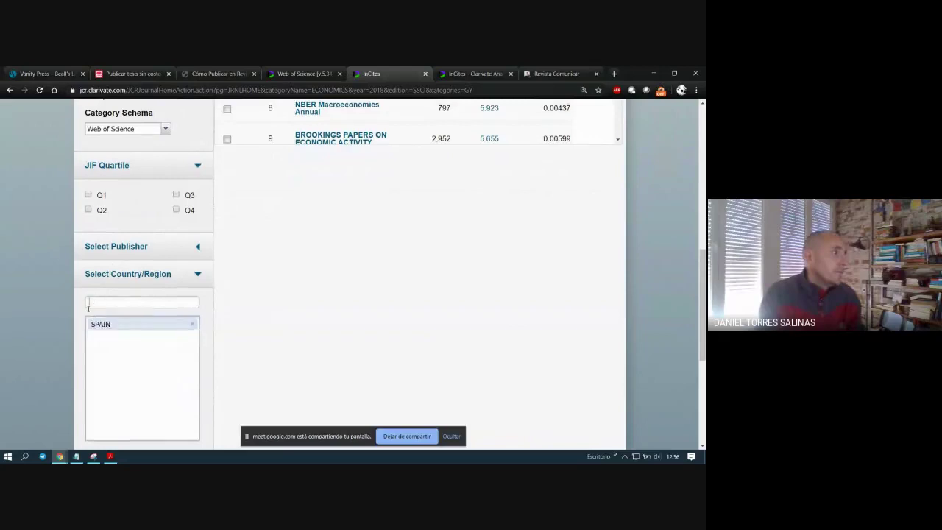
pyautogui.scroll(-5, 133, 324)
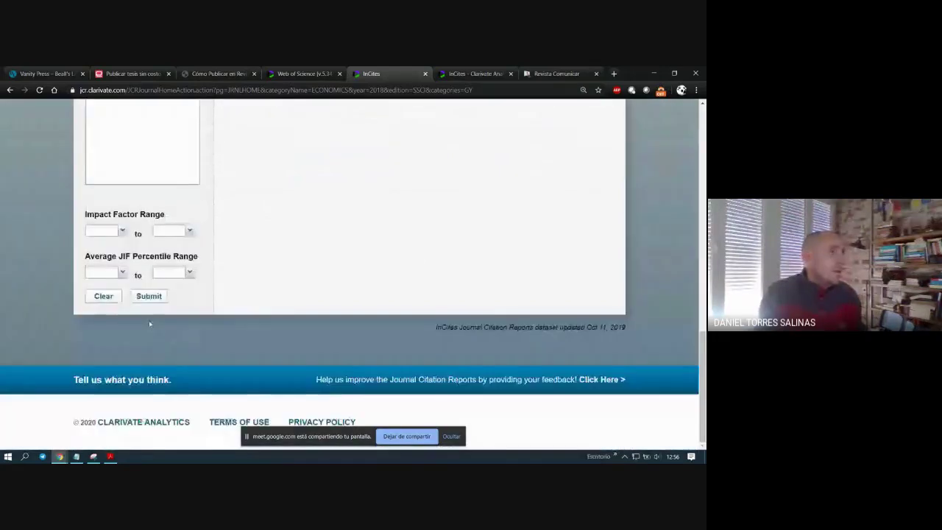
# Review the Spanish Economics journals ranked by impact factor and open the profile of Revista de Historia Economica.
pyautogui.scroll(3, 427, 262)
pyautogui.scroll(2, 426, 262)
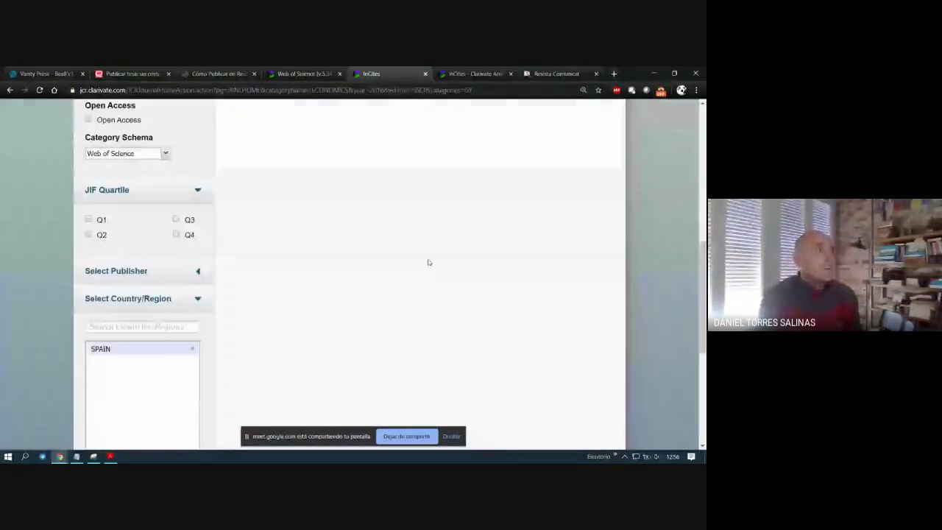
pyautogui.scroll(2, 428, 262)
pyautogui.scroll(3, 429, 262)
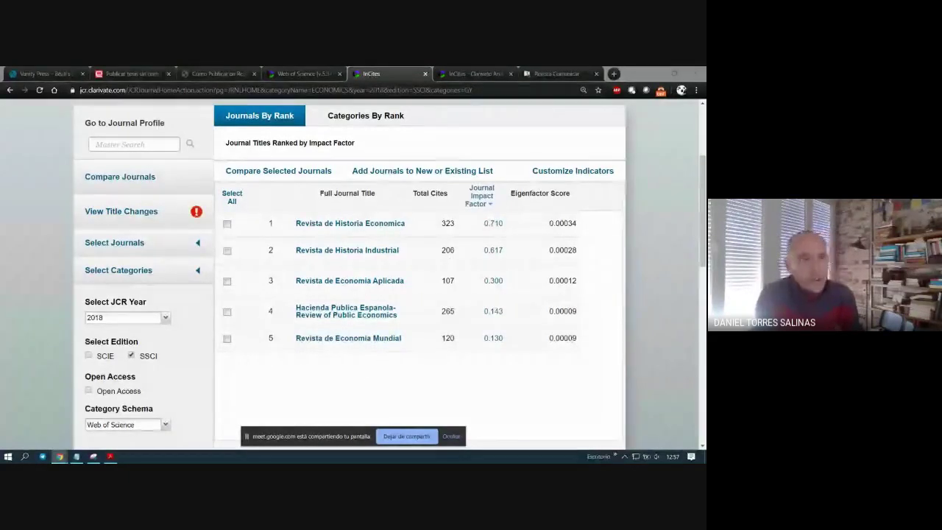
pyautogui.click(342, 224)
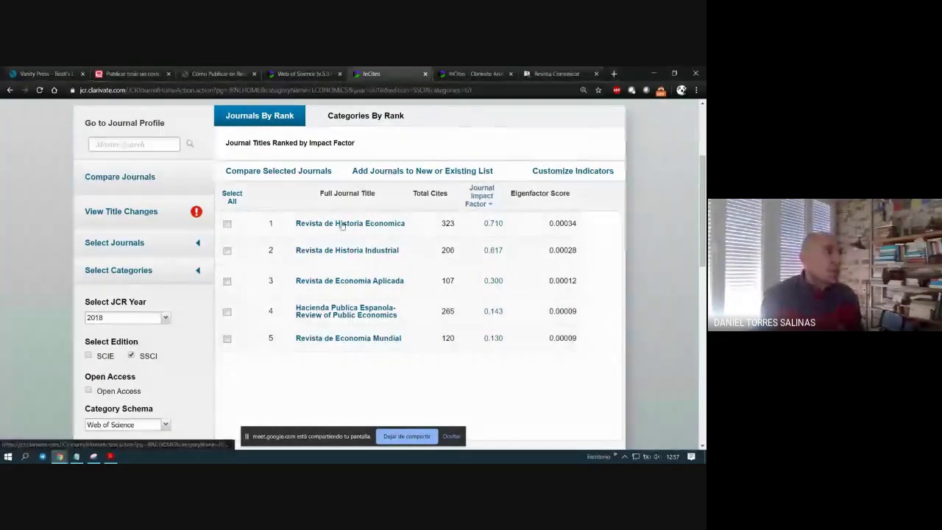